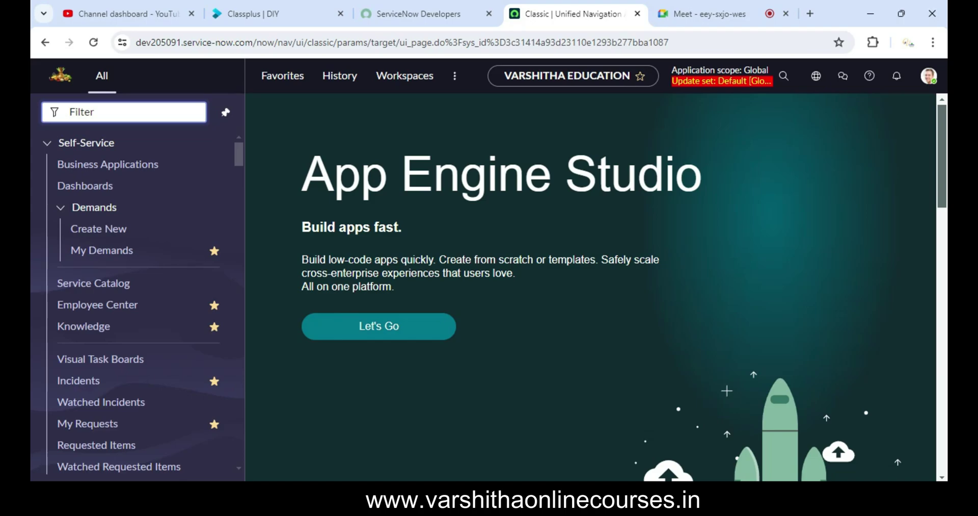
# Filter the navigator for 'local update' and open System Update Sets > Local Update Sets.
pyautogui.write('localocal')
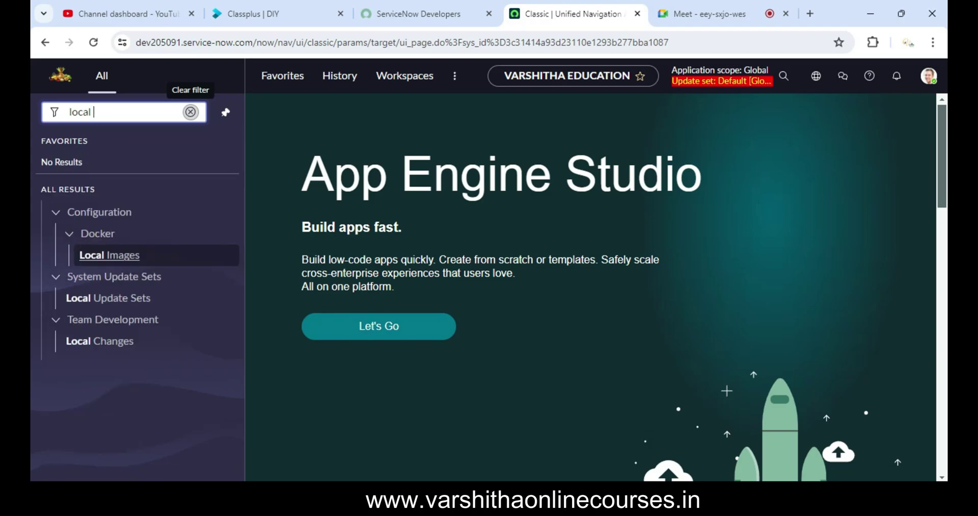
pyautogui.write(' updat')
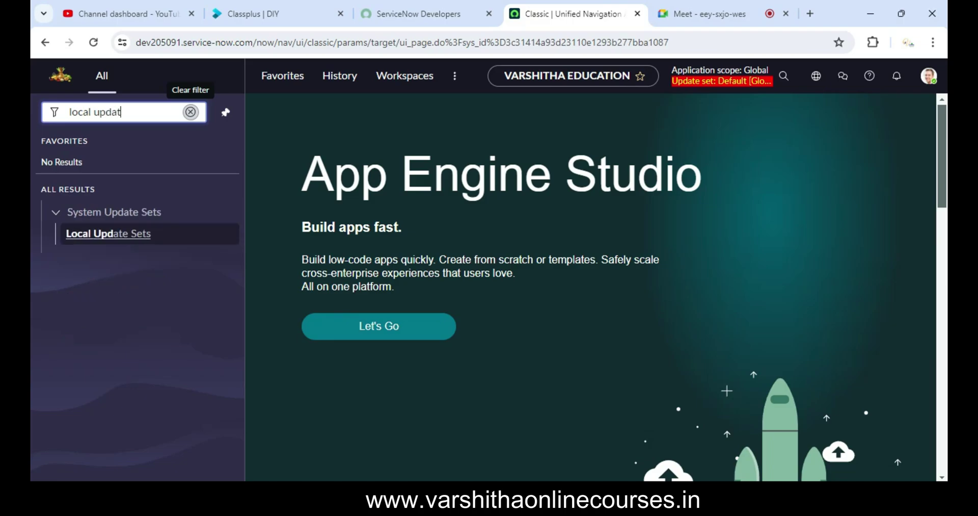
pyautogui.write('e')
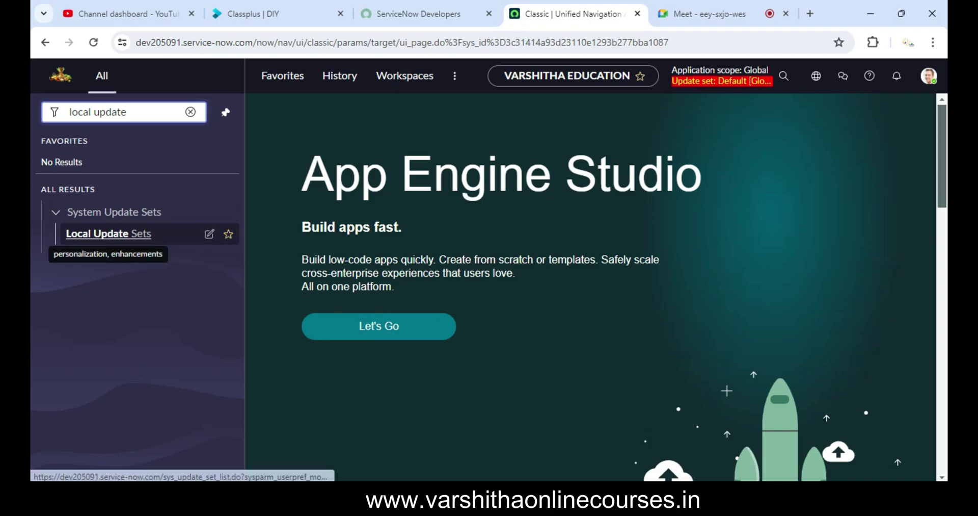
pyautogui.click(108, 234)
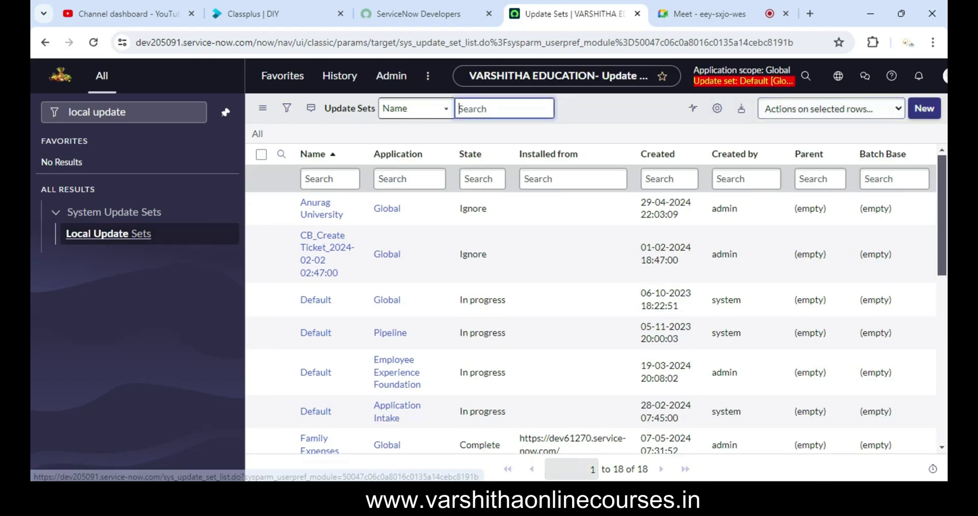
# Create an update set named 'Slot Booking', submit it and make it the current update set.
pyautogui.click(924, 109)
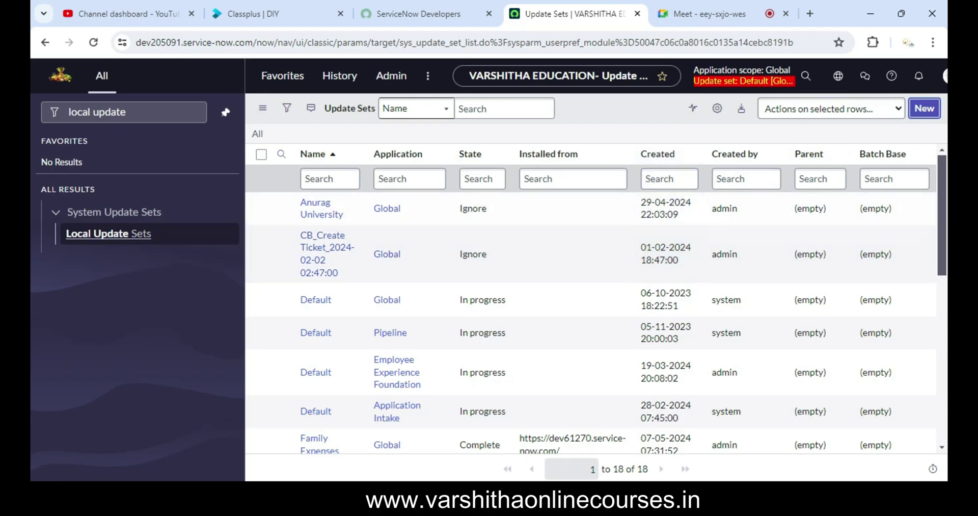
pyautogui.press('Return')
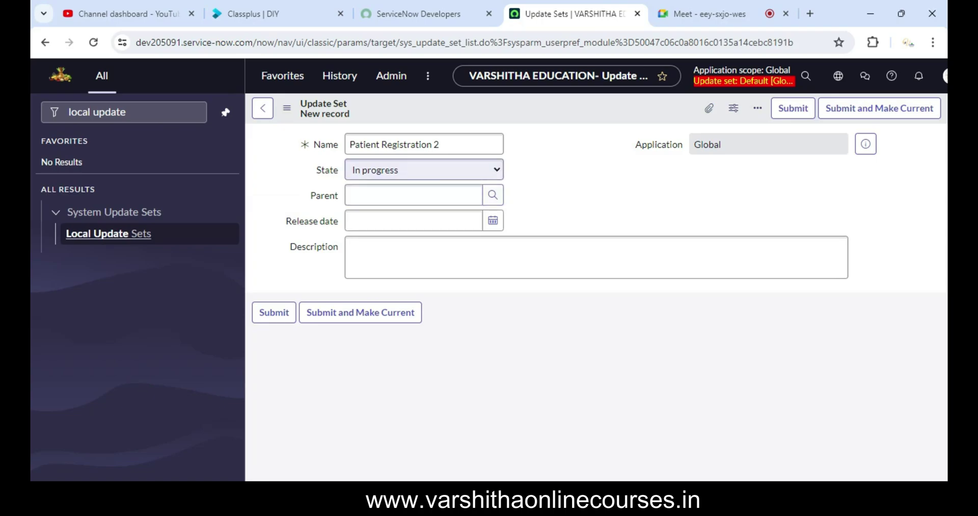
pyautogui.moveTo(458, 145); pyautogui.dragTo(347, 145)
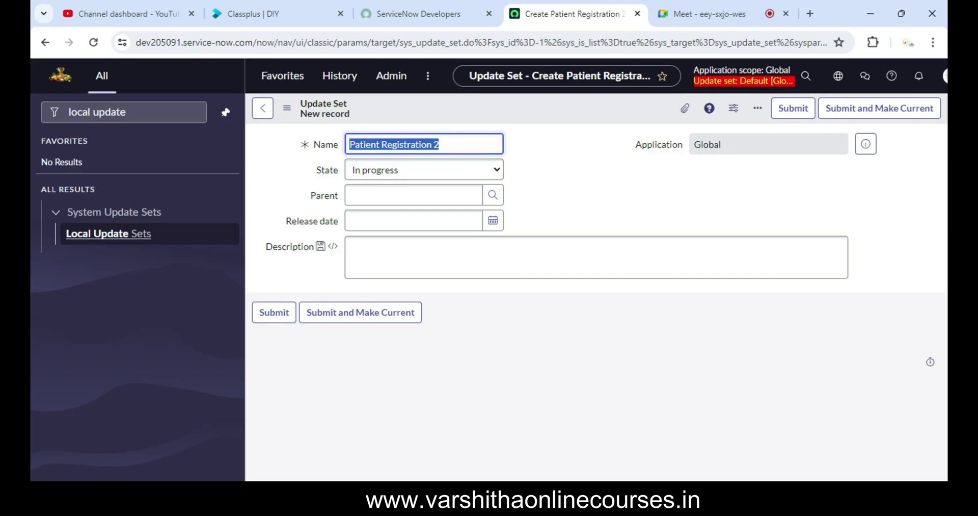
pyautogui.click(440, 145)
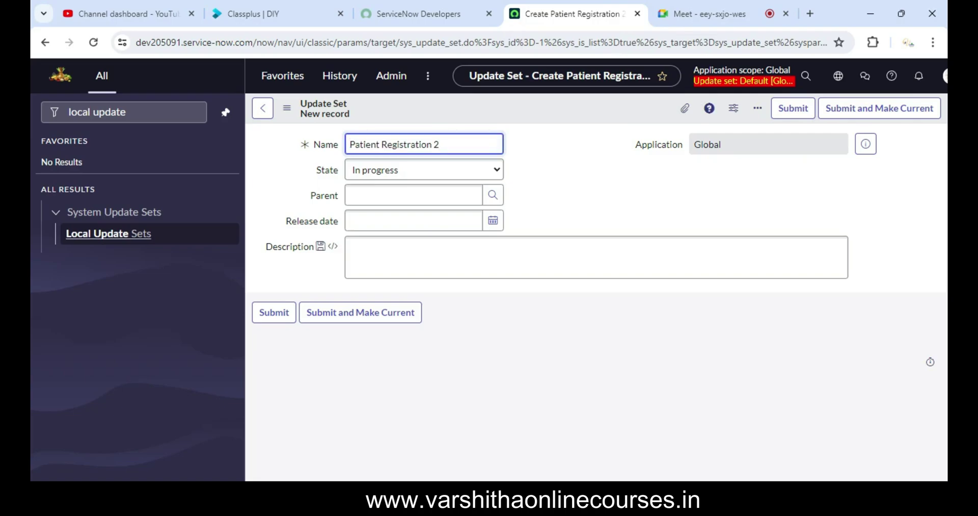
pyautogui.hotkey('ctrl', 'a')
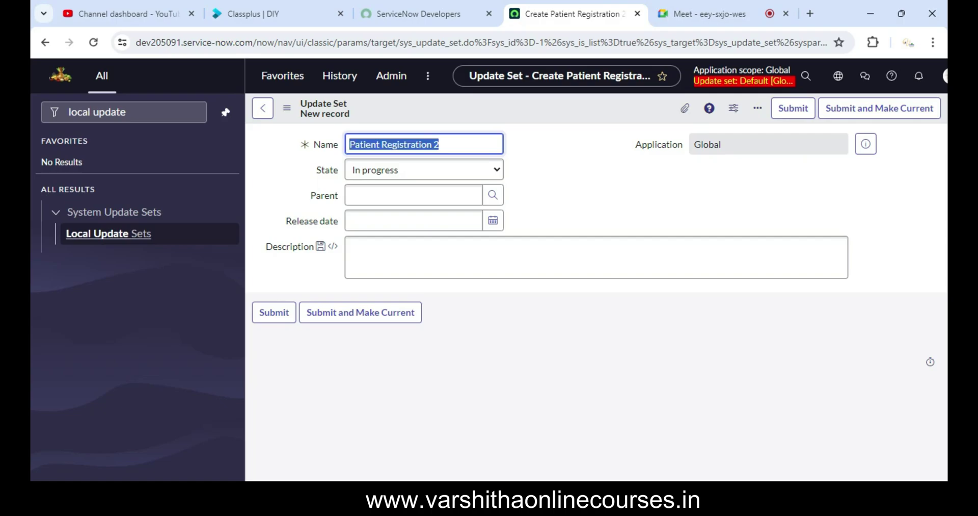
pyautogui.write('S')
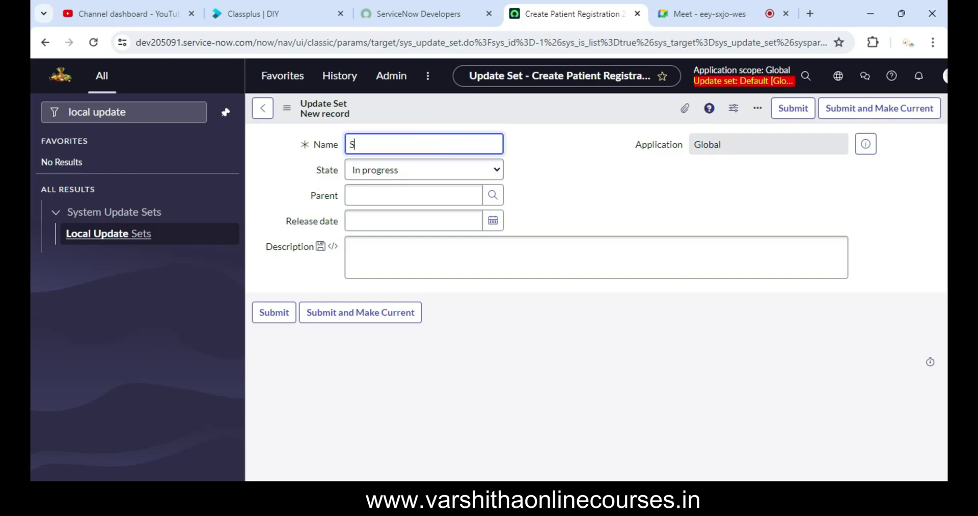
pyautogui.write('lot Booking')
pyautogui.press('Tab')
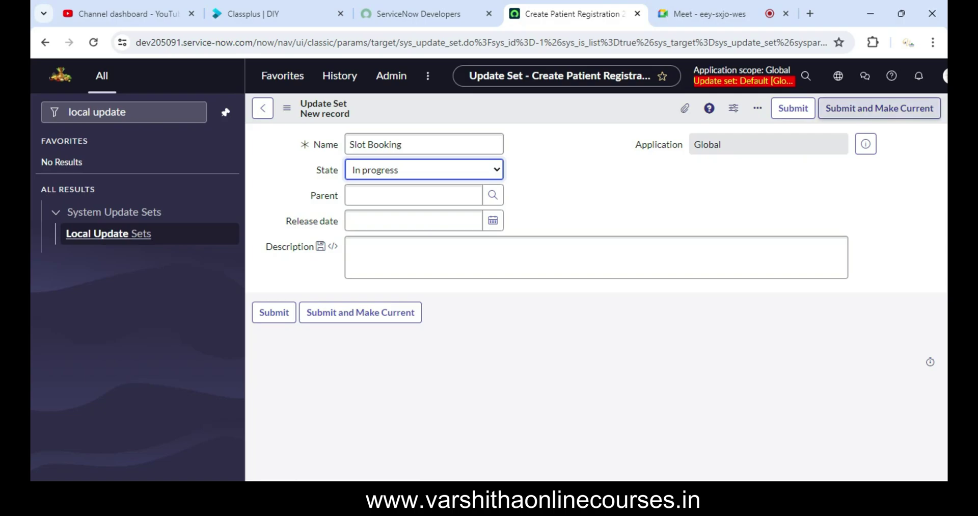
pyautogui.click(879, 109)
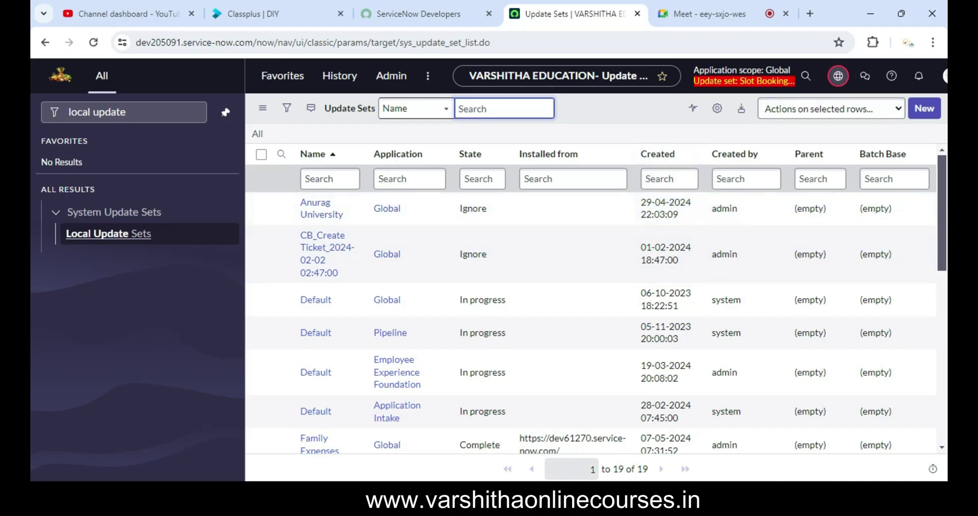
pyautogui.click(838, 76)
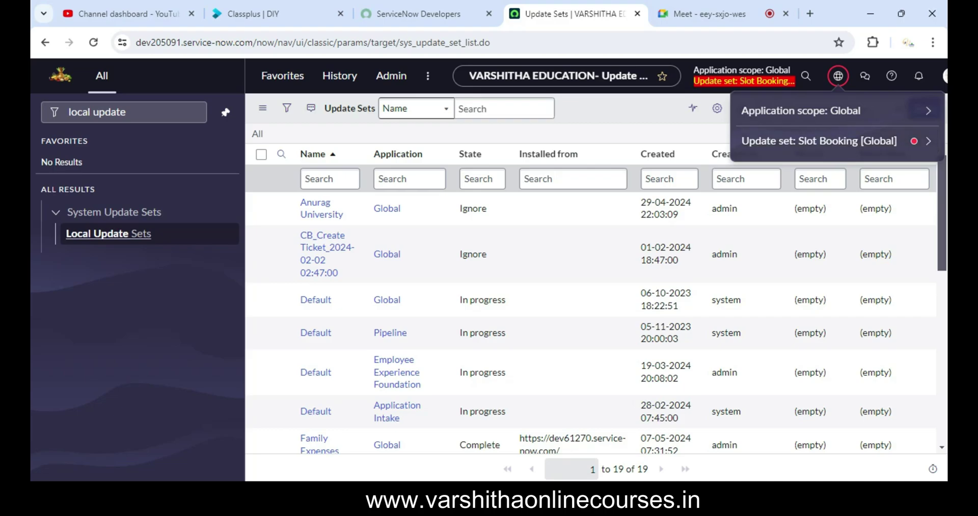
pyautogui.press('Escape')
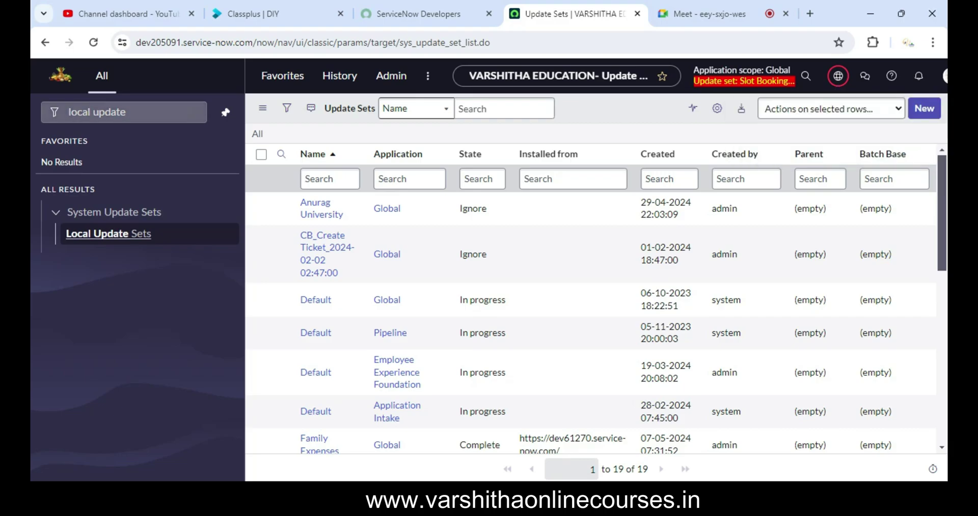
pyautogui.click(128, 112)
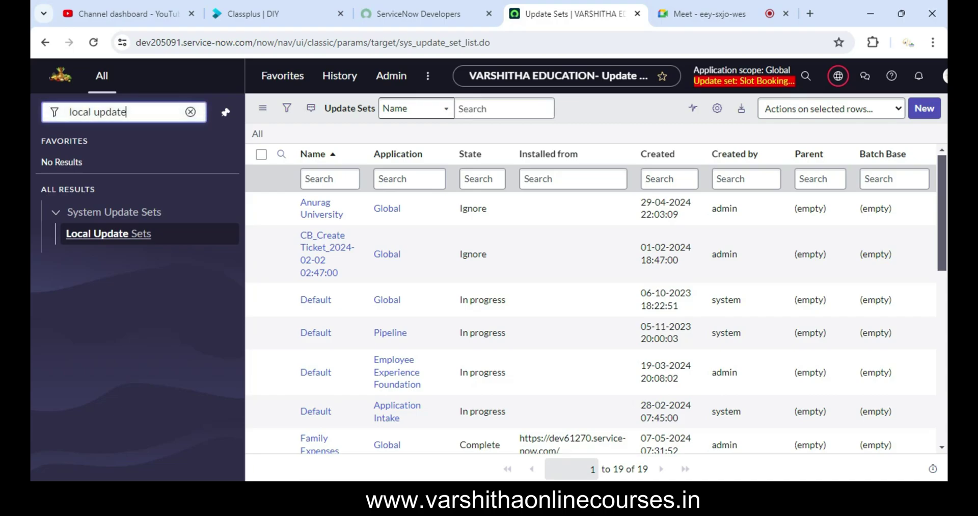
pyautogui.hotkey('ctrl', 'a')
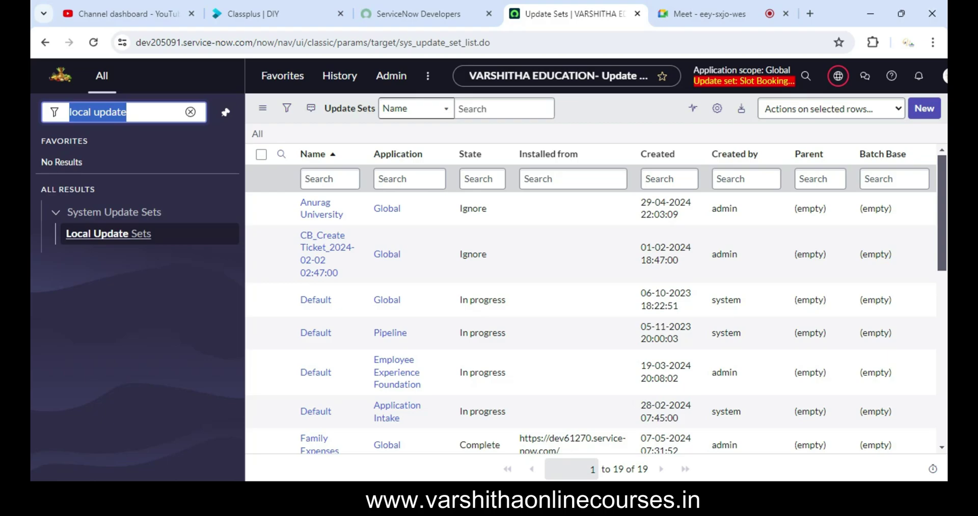
# Open System Definition > Tables and start a new table record.
pyautogui.write('t')
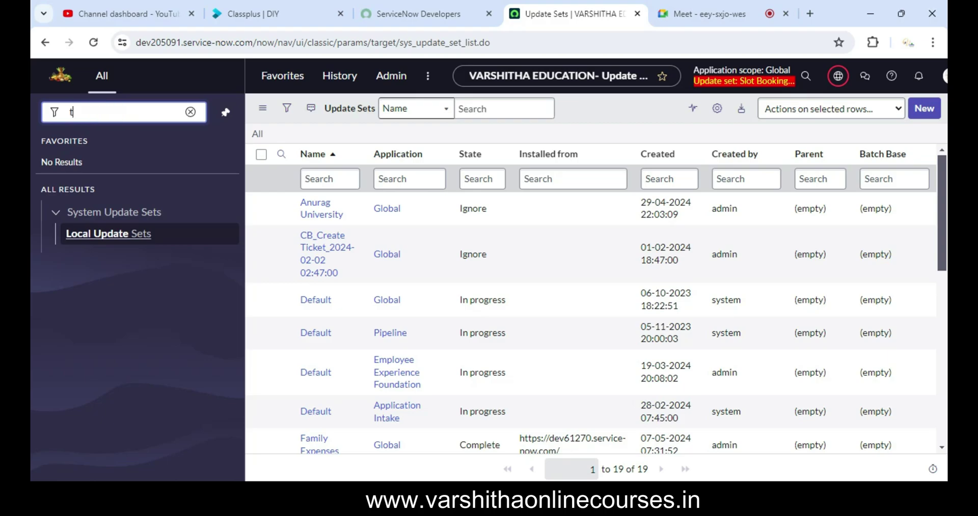
pyautogui.write('able')
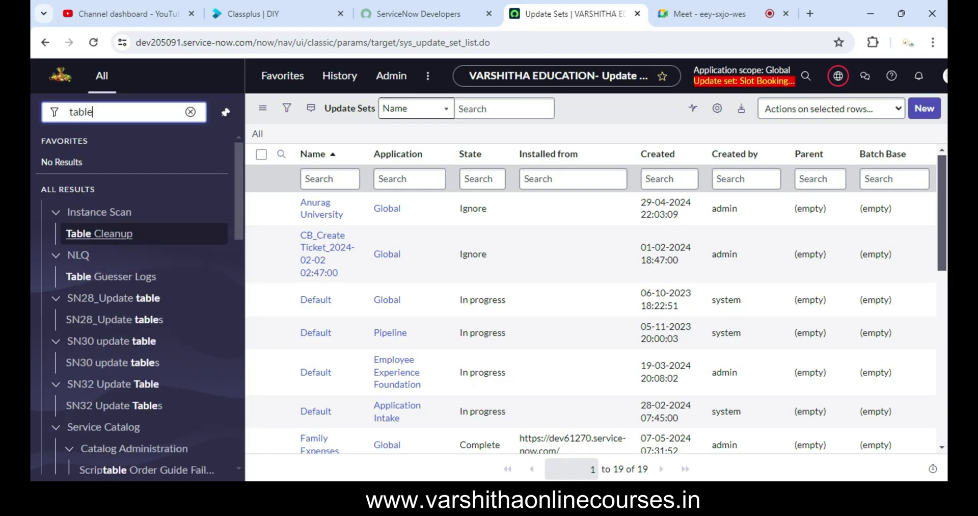
pyautogui.write('s')
pyautogui.scroll(-8, 117, 234)
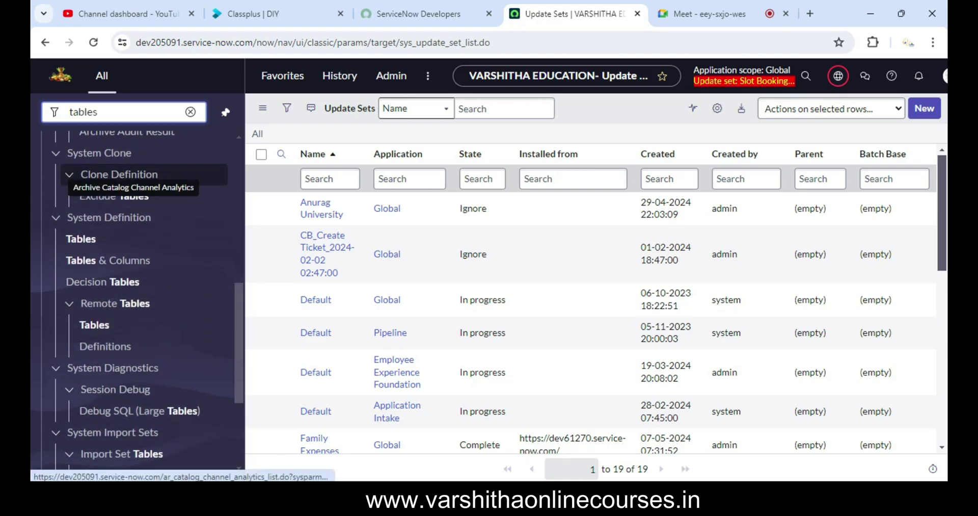
pyautogui.click(81, 239)
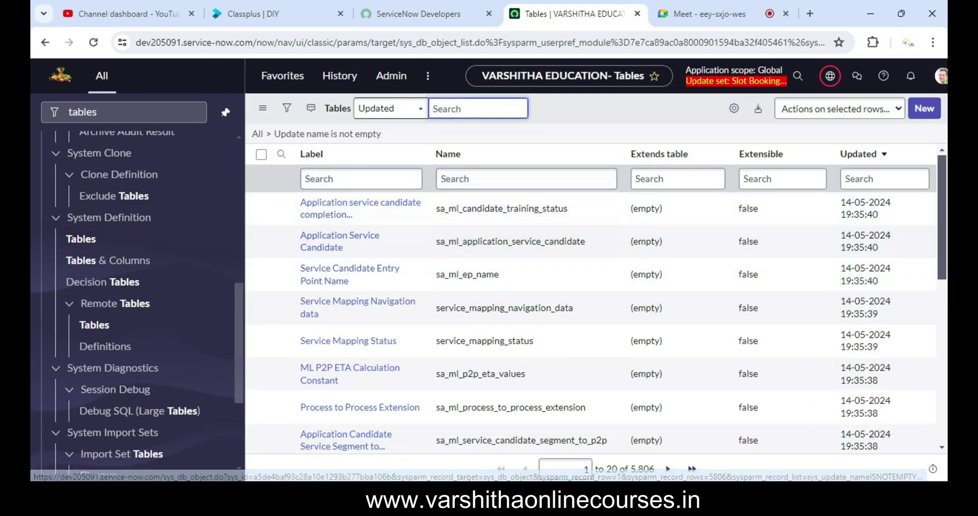
pyautogui.click(924, 109)
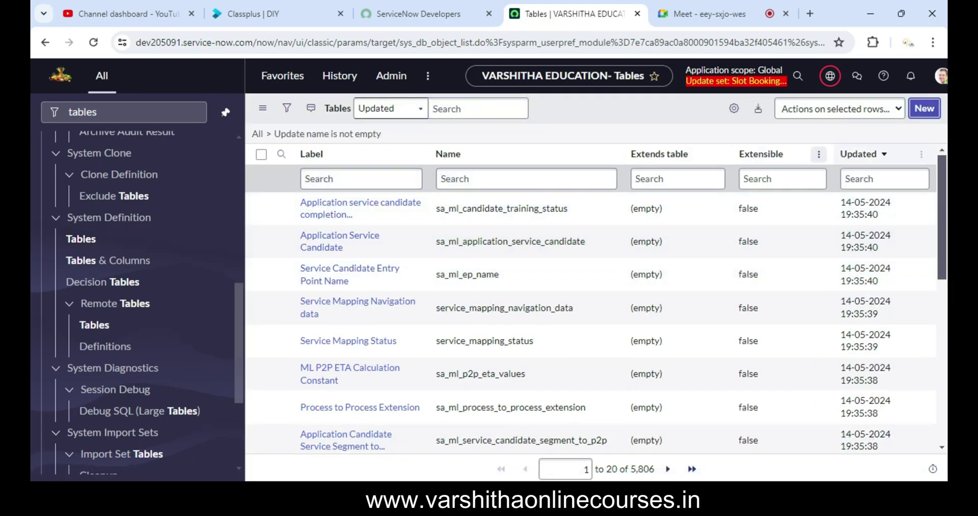
pyautogui.click(924, 108)
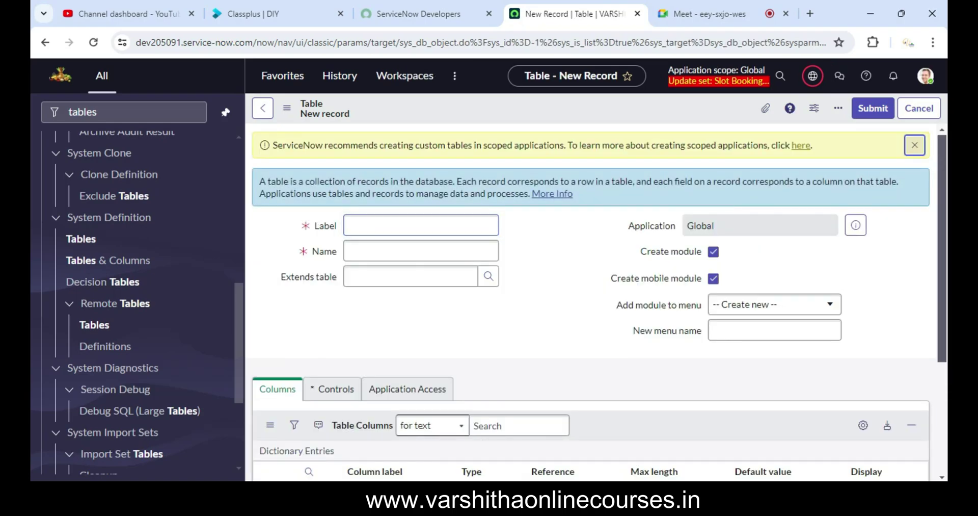
# Dismiss the scoped-app notice and label the table SLOT BOOKING so u_slot_booking fills in.
pyautogui.click(915, 145)
pyautogui.write('SLOT BOOKING')
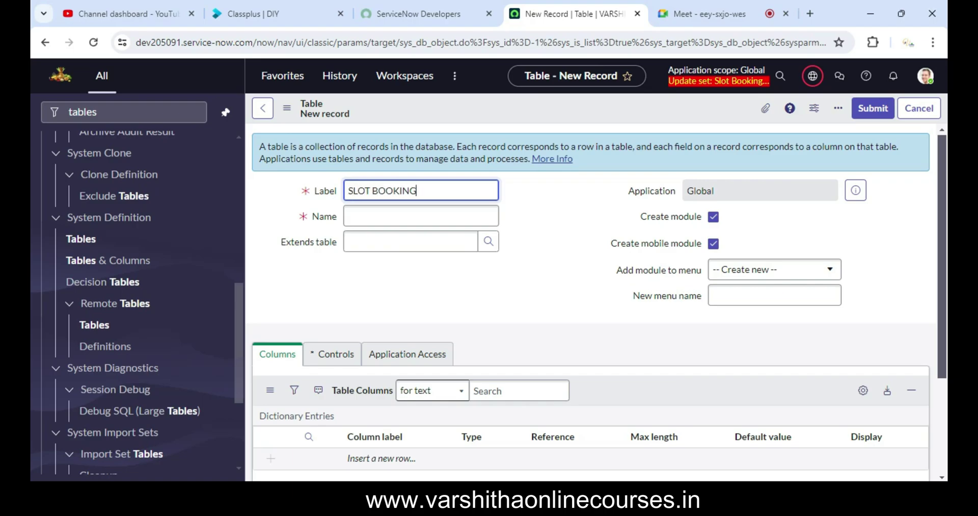
pyautogui.press('Tab')
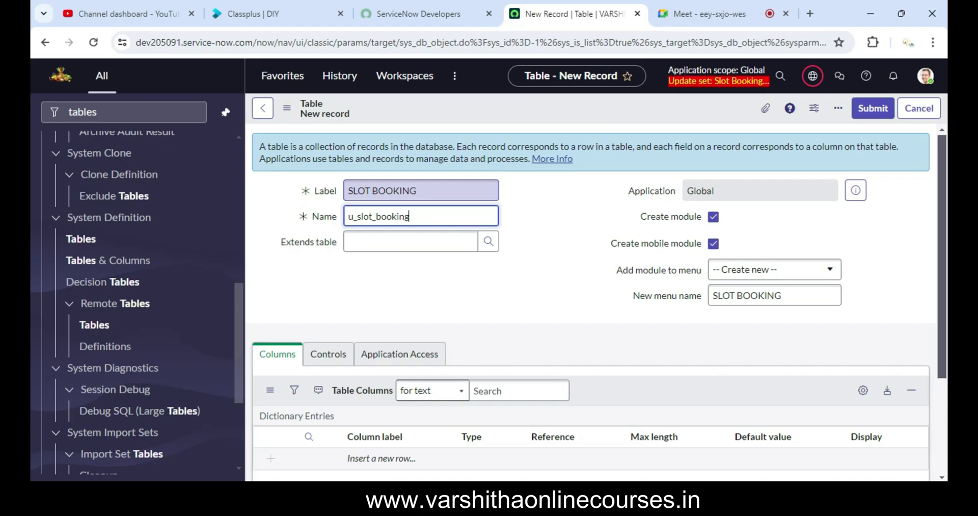
pyautogui.scroll(-3, 574, 324)
# Add a Number column of type String to the table.
pyautogui.click(382, 324)
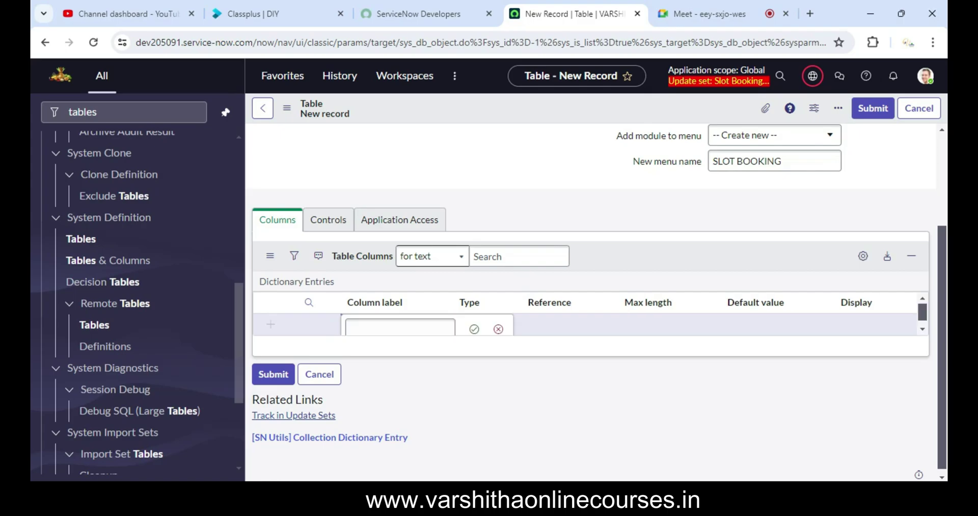
pyautogui.write('Number')
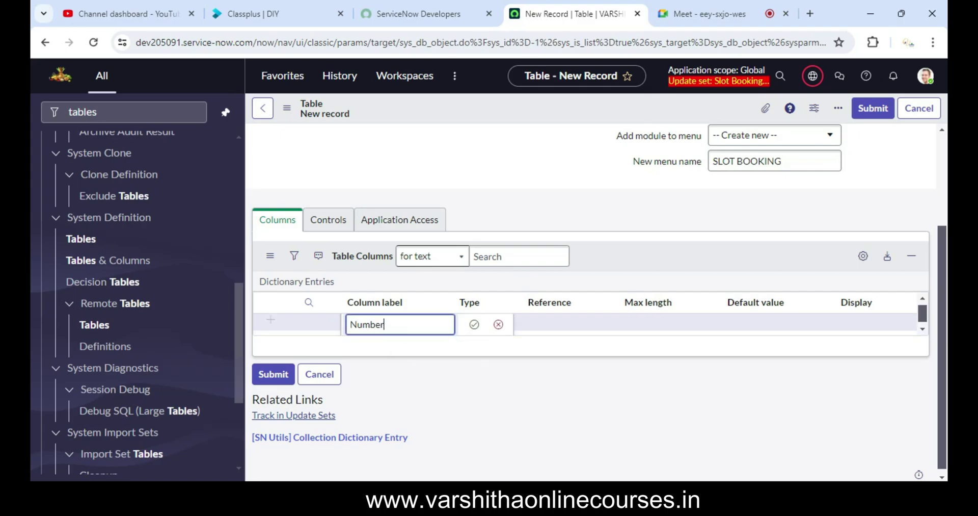
pyautogui.press('Tab')
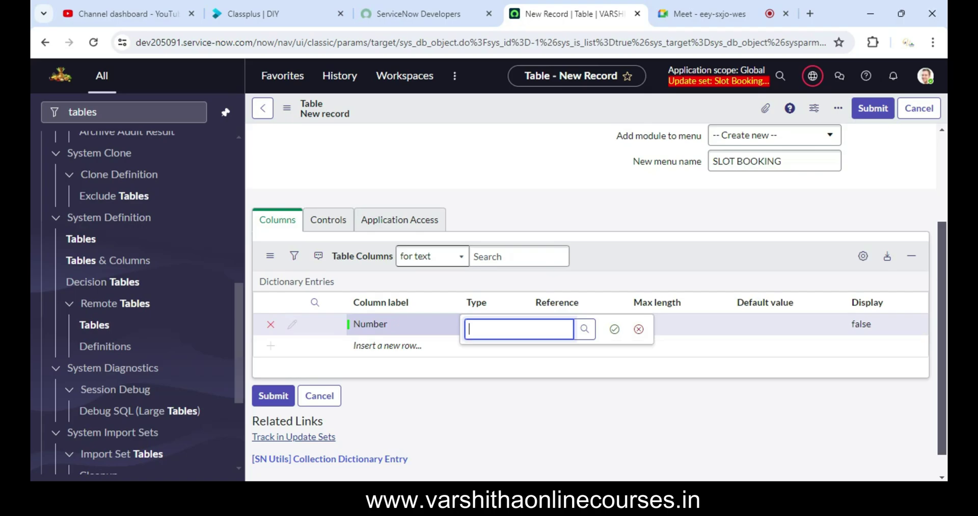
pyautogui.write('string')
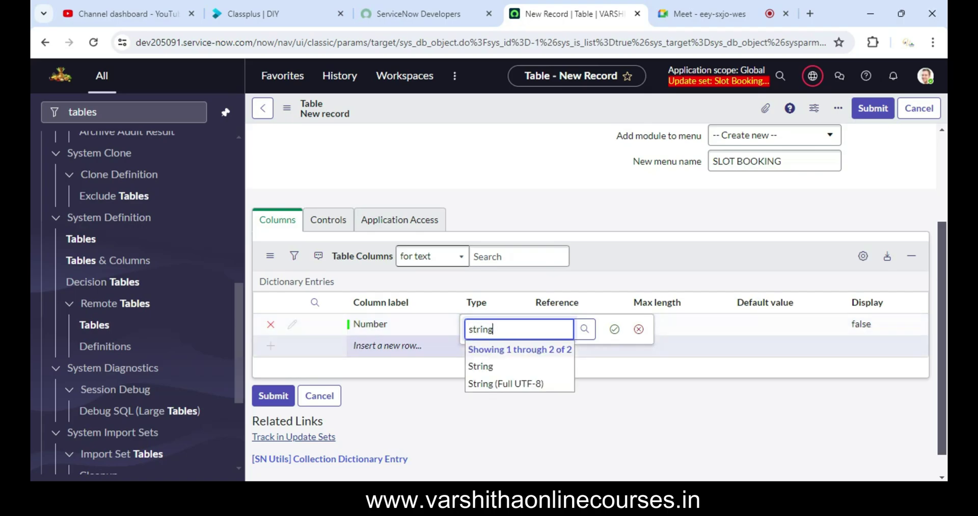
pyautogui.click(481, 365)
pyautogui.click(615, 329)
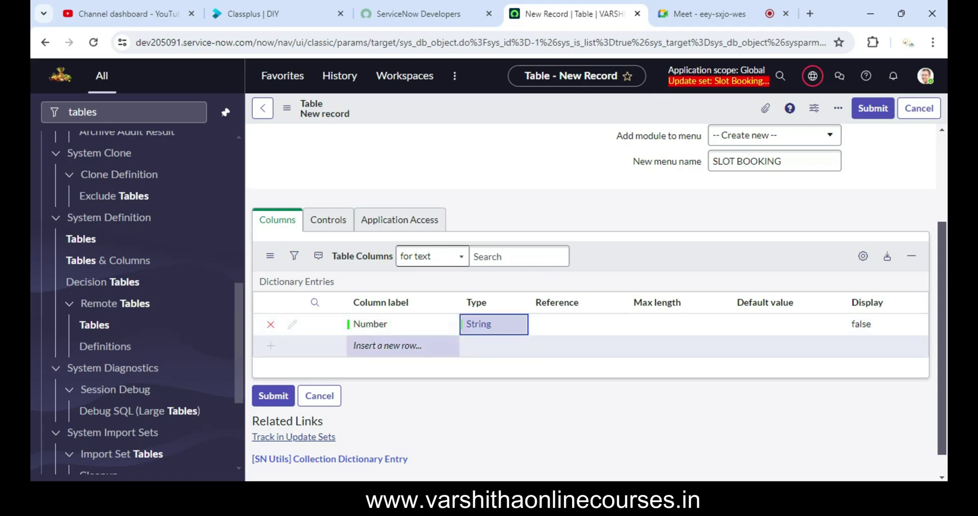
# Add a Name column of type Reference pointing to the User table.
pyautogui.doubleClick(408, 345)
pyautogui.write('Name')
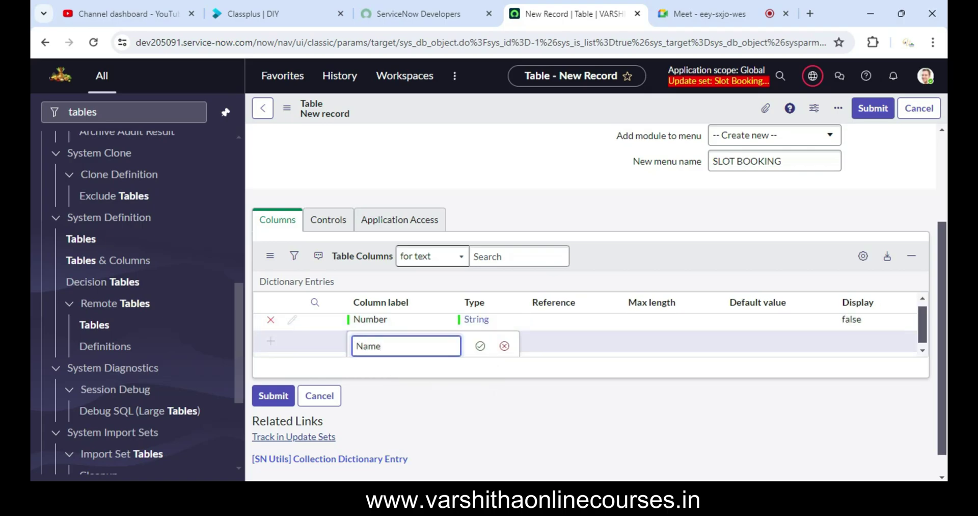
pyautogui.write(' of the E')
pyautogui.press('BackSpace')
pyautogui.press('BackSpace')
pyautogui.press('BackSpace')
pyautogui.press('BackSpace')
pyautogui.press('BackSpace')
pyautogui.press('BackSpace')
pyautogui.press('BackSpace')
pyautogui.press('Tab')
pyautogui.write('refere')
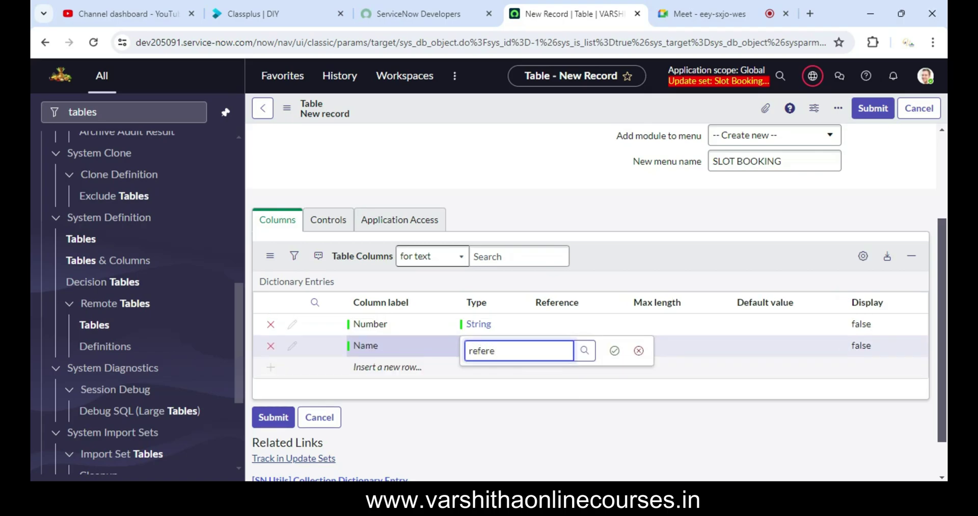
pyautogui.click(490, 388)
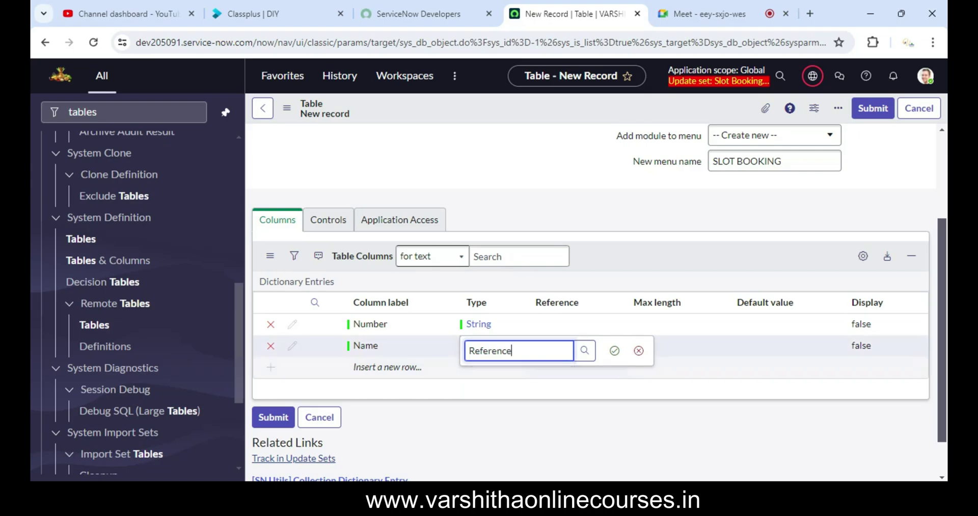
pyautogui.press('Tab')
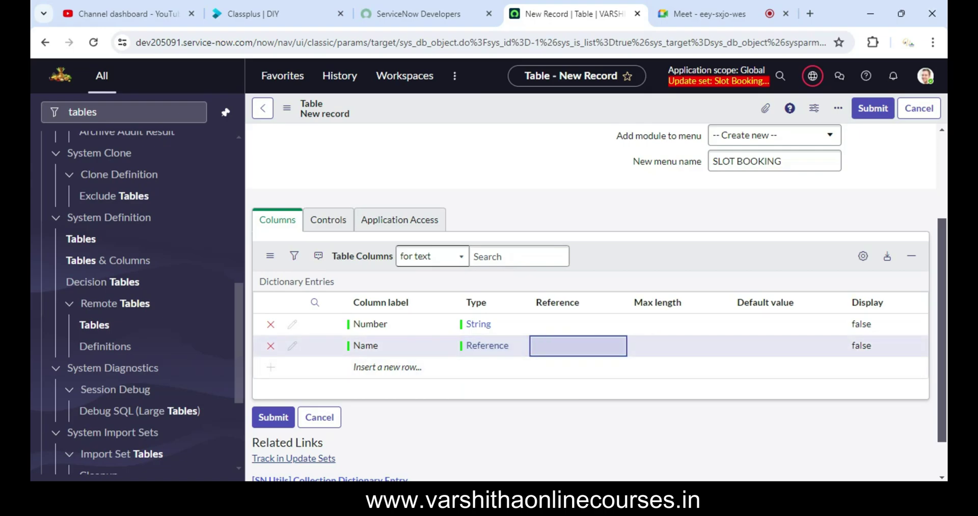
pyautogui.press('Return')
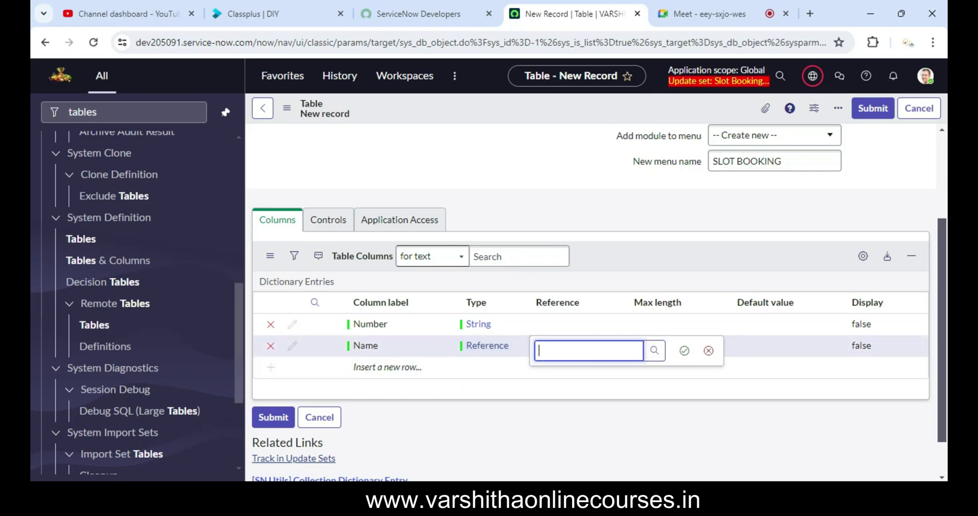
pyautogui.write('user')
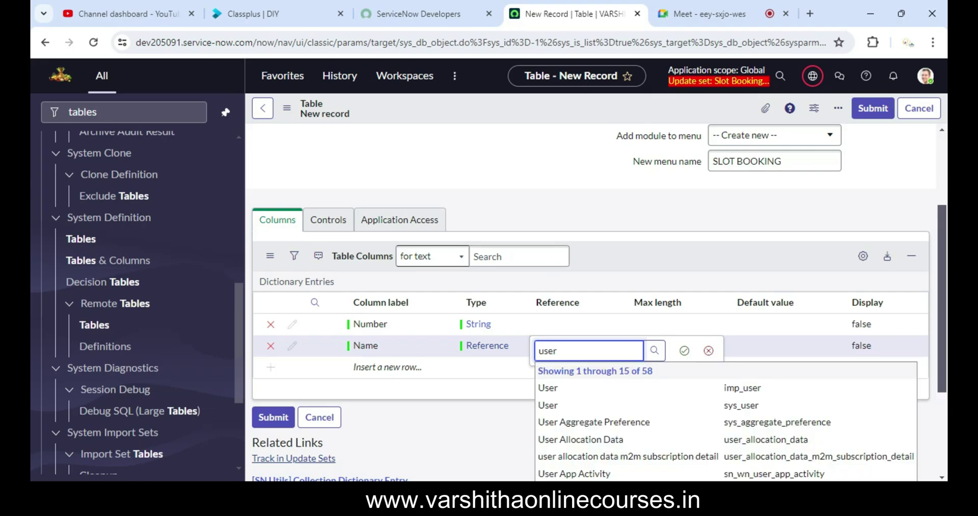
pyautogui.press('Down')
pyautogui.press('Down')
pyautogui.press('Return')
pyautogui.press('Return')
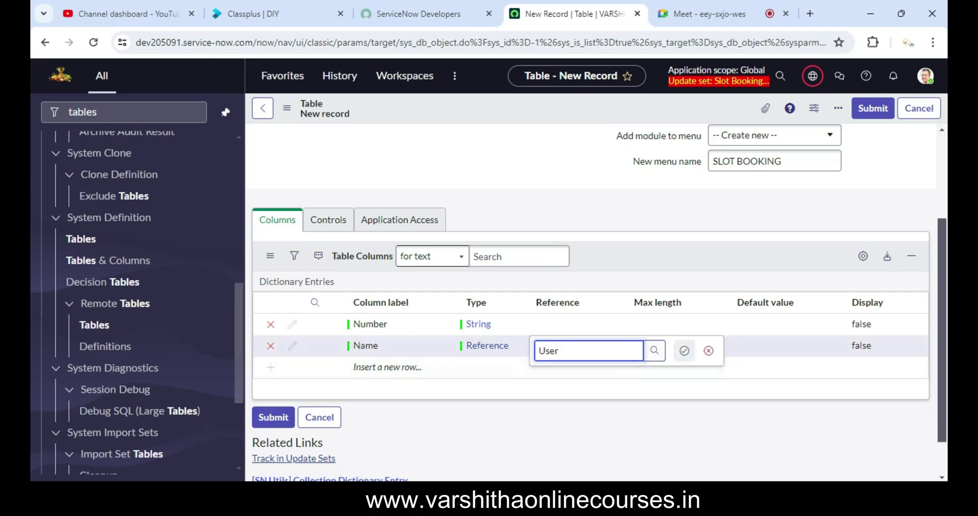
pyautogui.press('Down')
pyautogui.press('Return')
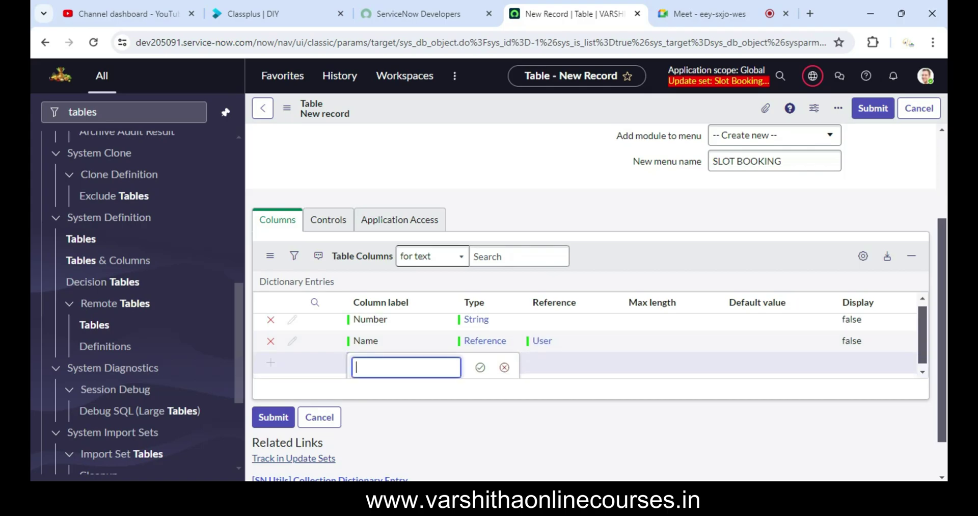
# Add a Booking Day column of type Choice.
pyautogui.write('Booking Day')
pyautogui.press('Tab')
pyautogui.write('Choo')
pyautogui.press('BackSpace')
pyautogui.press('BackSpace')
pyautogui.write('oice')
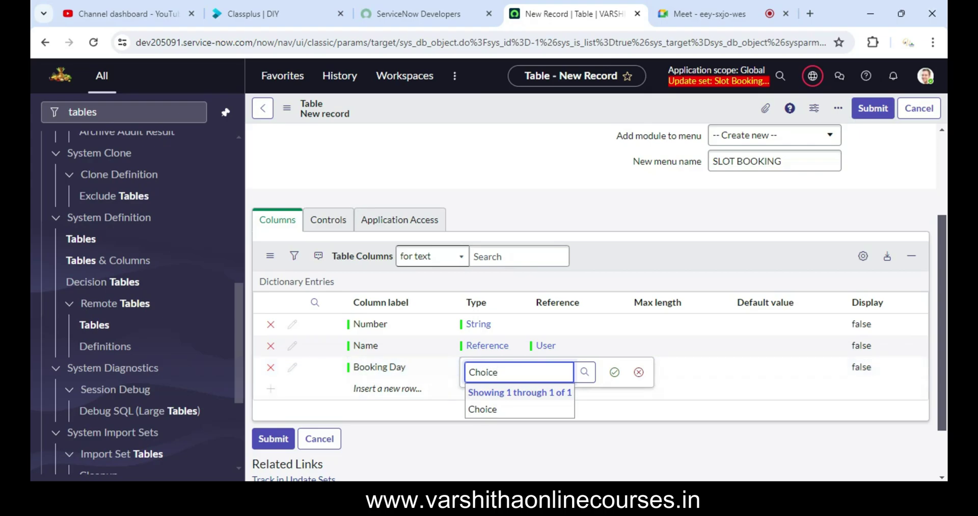
pyautogui.click(483, 410)
pyautogui.click(615, 372)
pyautogui.press('Return')
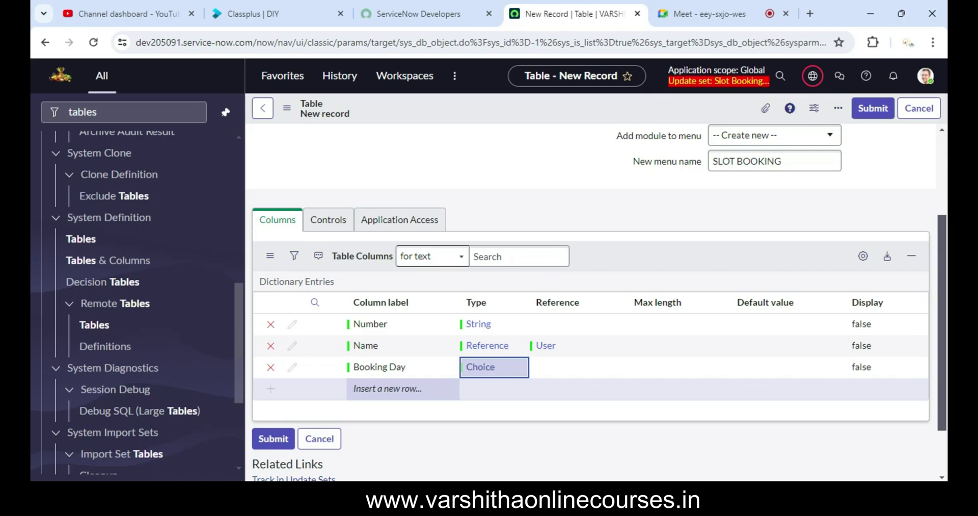
pyautogui.click(403, 389)
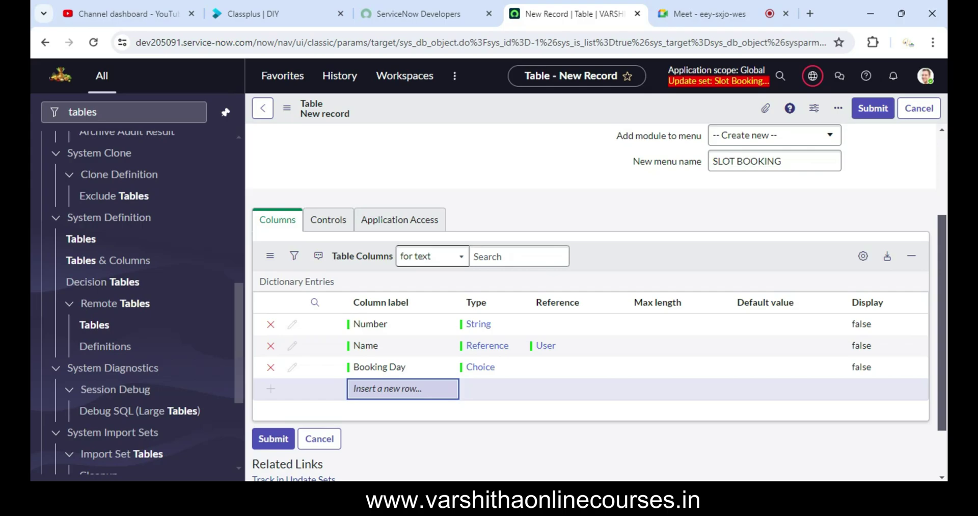
# Save the SLOT BOOKING table, then open the Booking Day column's dictionary entry at its Choices list.
pyautogui.rightClick(444, 110)
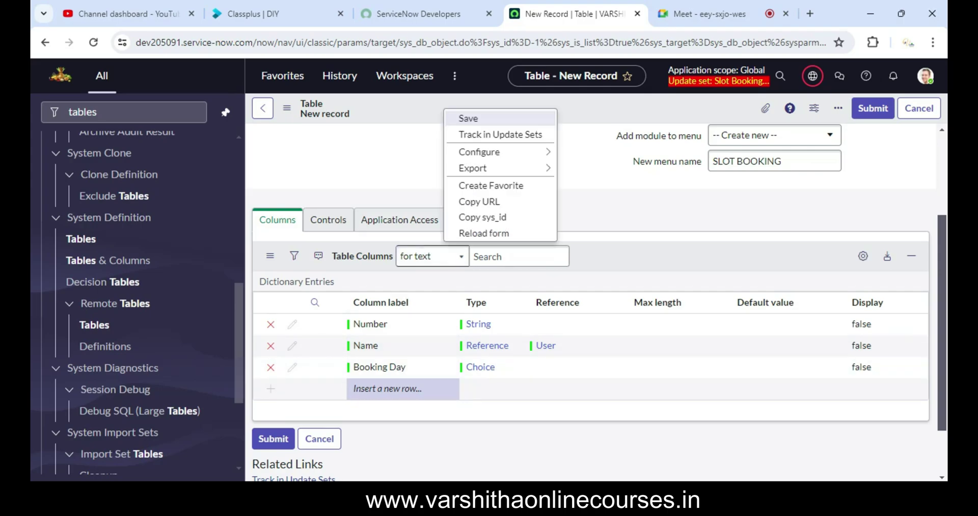
pyautogui.click(468, 119)
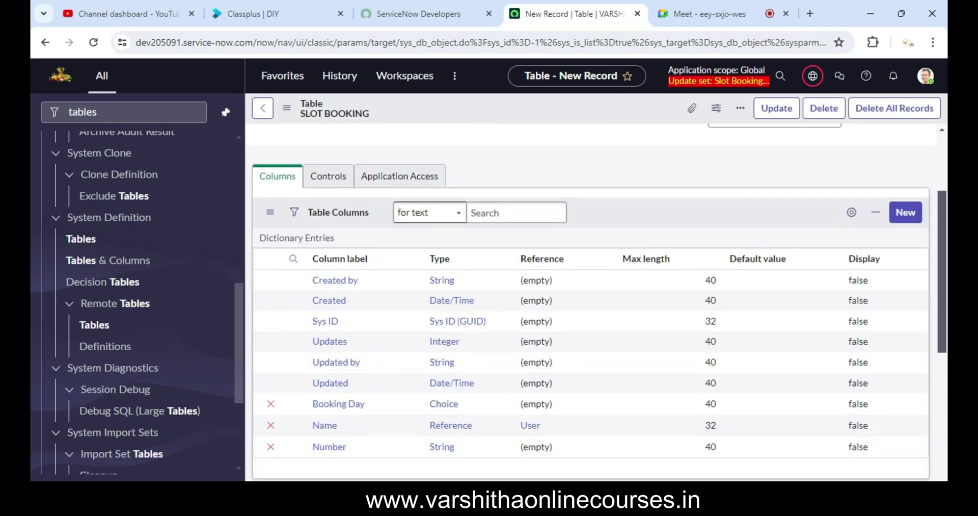
pyautogui.scroll(-3, 591, 300)
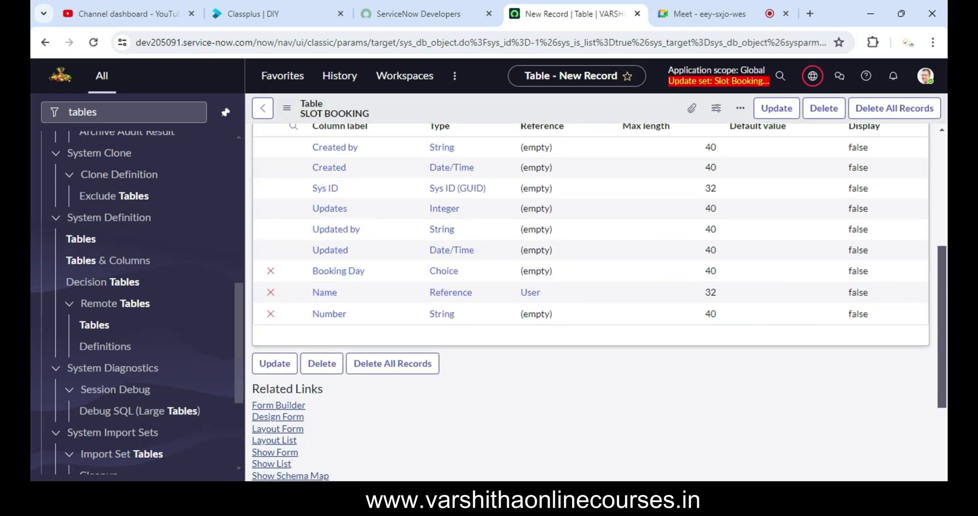
pyautogui.scroll(-1, 339, 257)
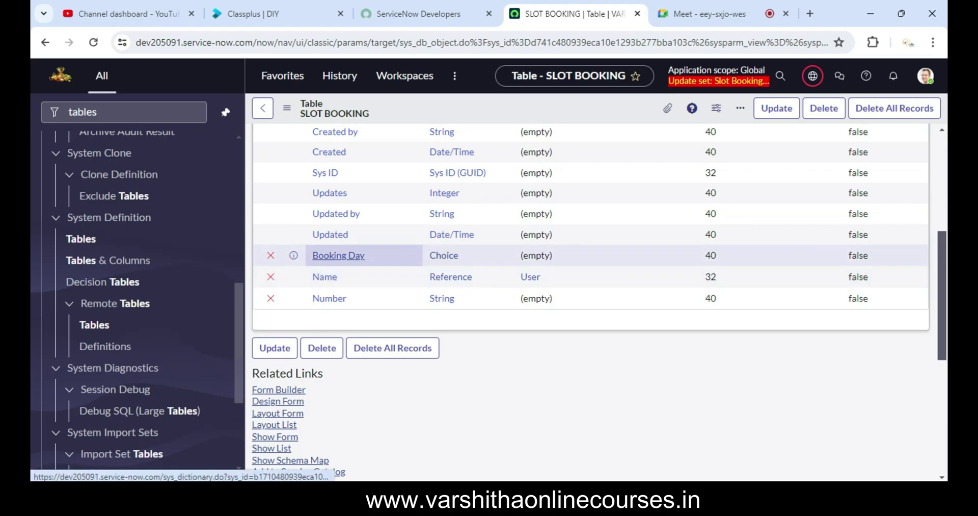
pyautogui.click(339, 255)
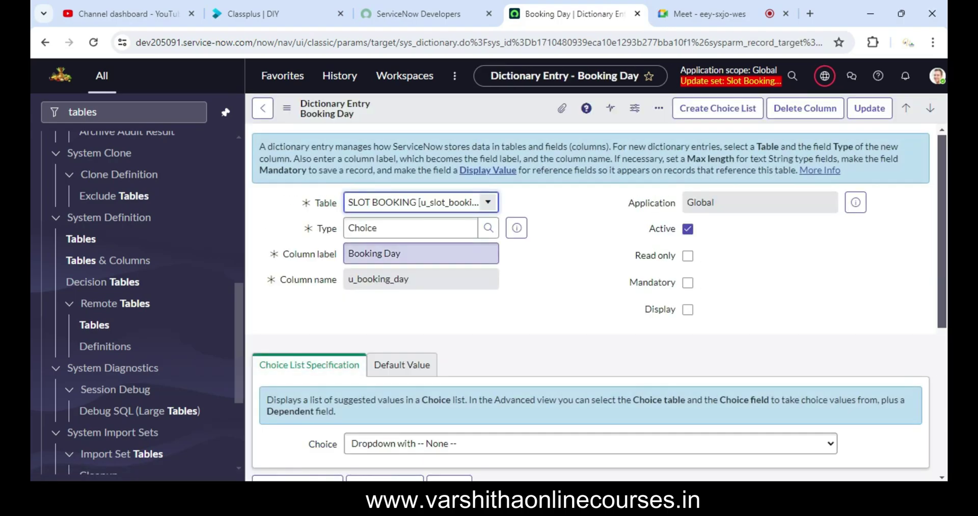
pyautogui.scroll(-4, 591, 305)
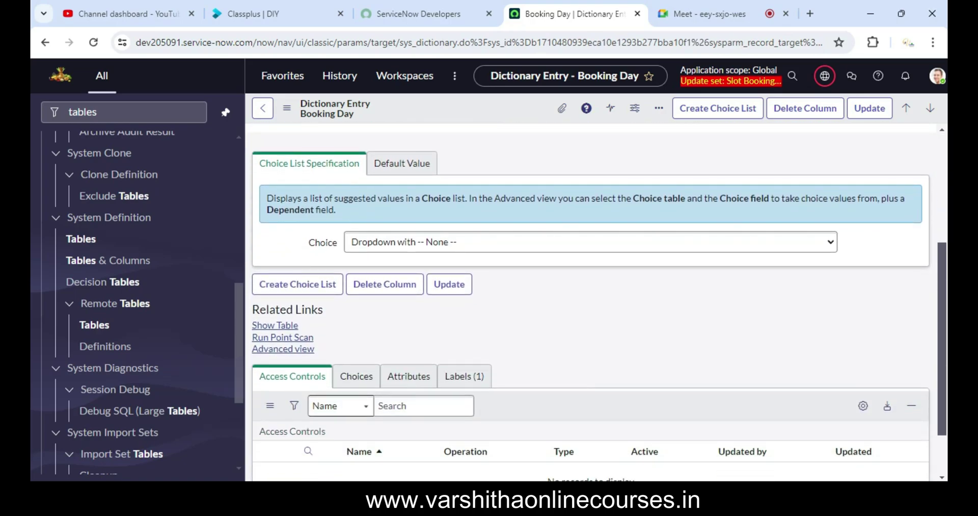
pyautogui.scroll(-1, 591, 306)
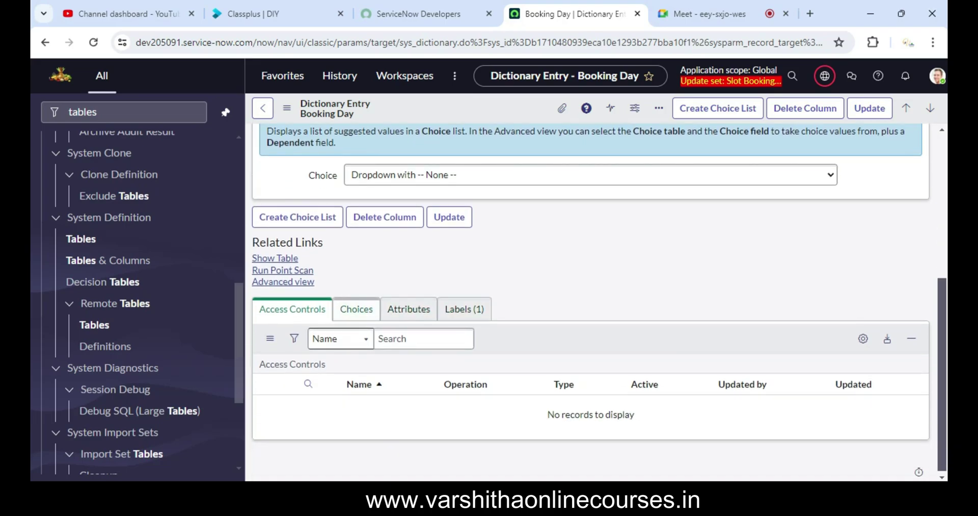
pyautogui.click(357, 309)
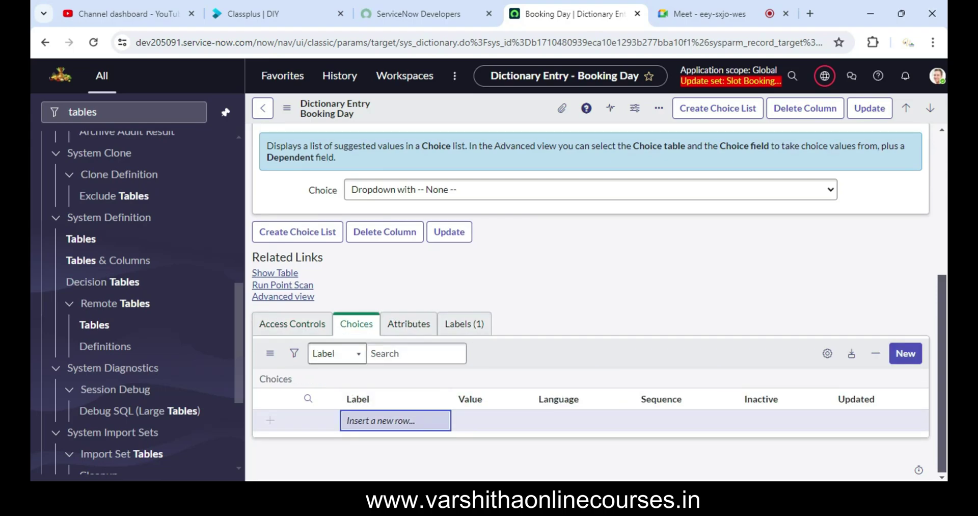
# Add the choice MONDAY with value monday and sequence 100.
pyautogui.click(381, 421)
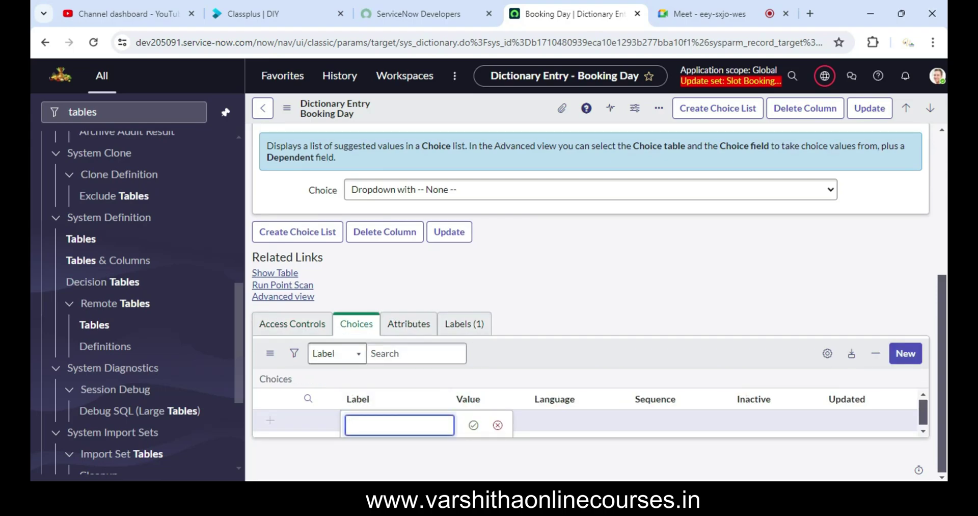
pyautogui.write('MONDAY')
pyautogui.press('Tab')
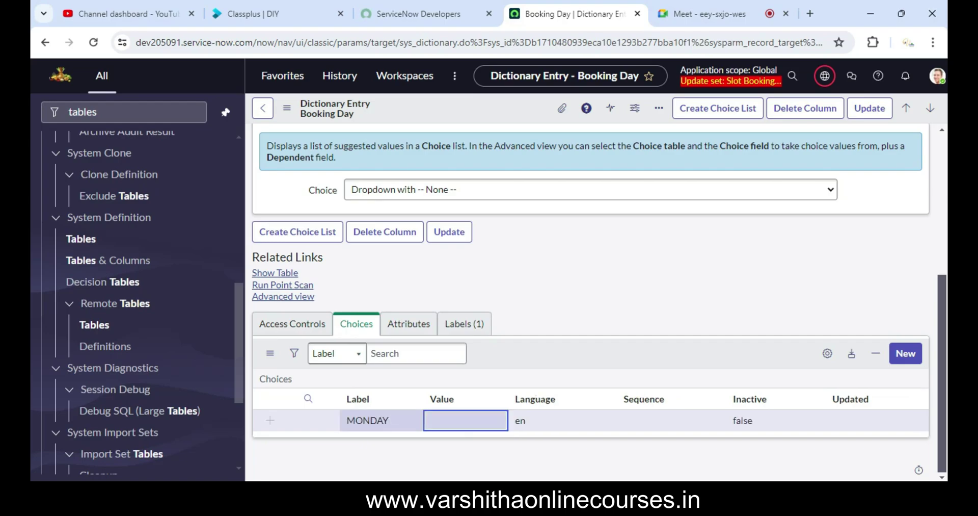
pyautogui.write('monday')
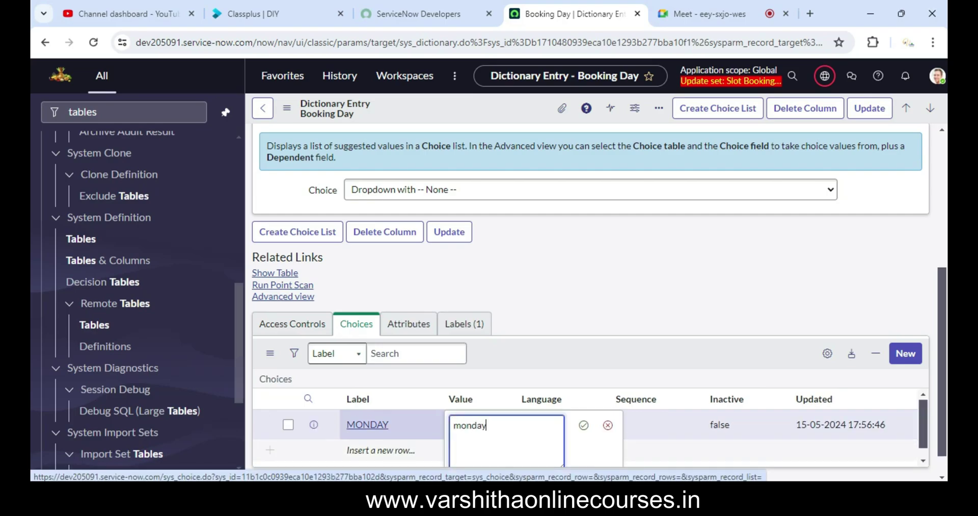
pyautogui.press('Tab')
pyautogui.press('Tab')
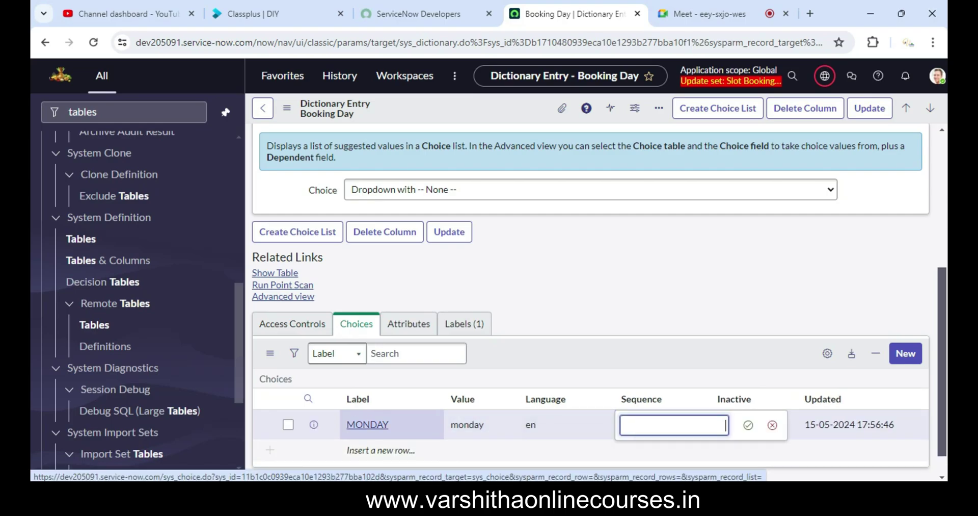
pyautogui.write('100')
pyautogui.press('Return')
pyautogui.press('Tab')
pyautogui.press('Tab')
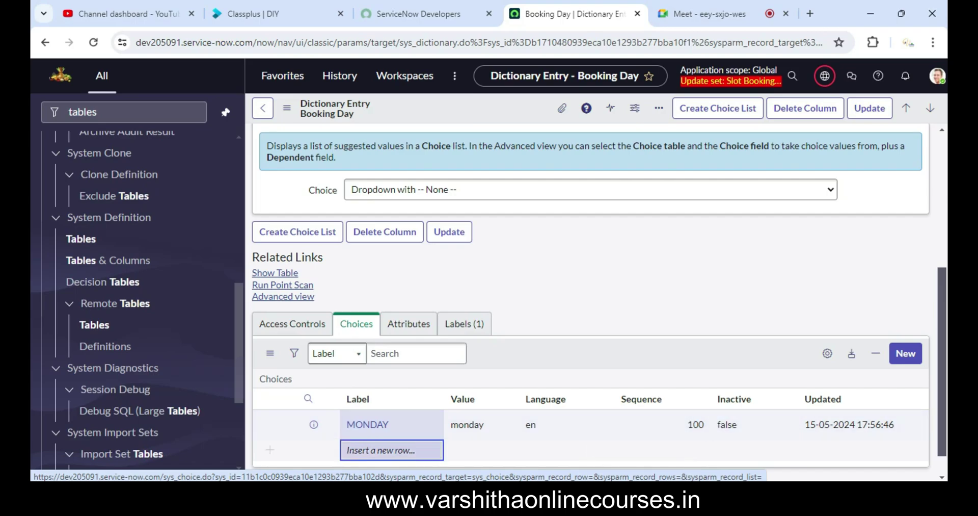
pyautogui.scroll(-1, 599, 302)
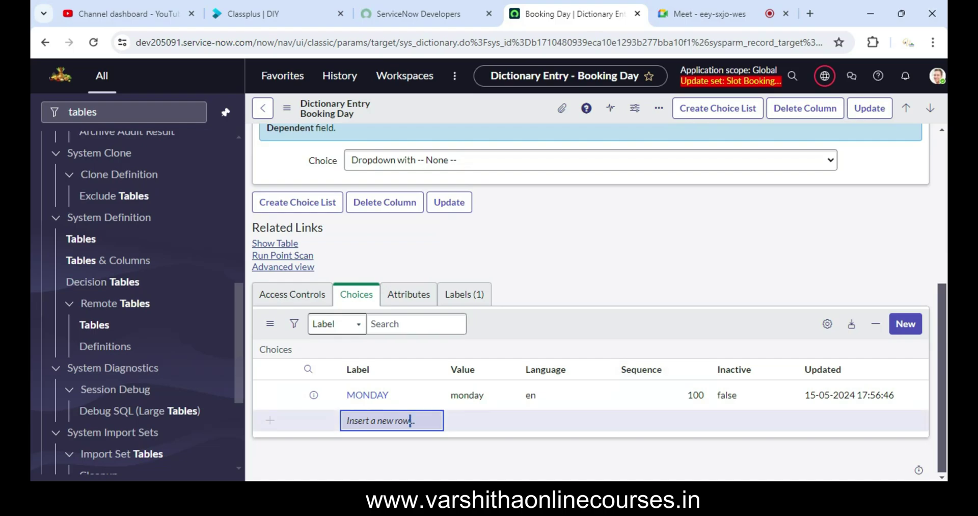
# Add the choice TUESDAY with value tuesday and sequence 200.
pyautogui.press('Return')
pyautogui.write('TU')
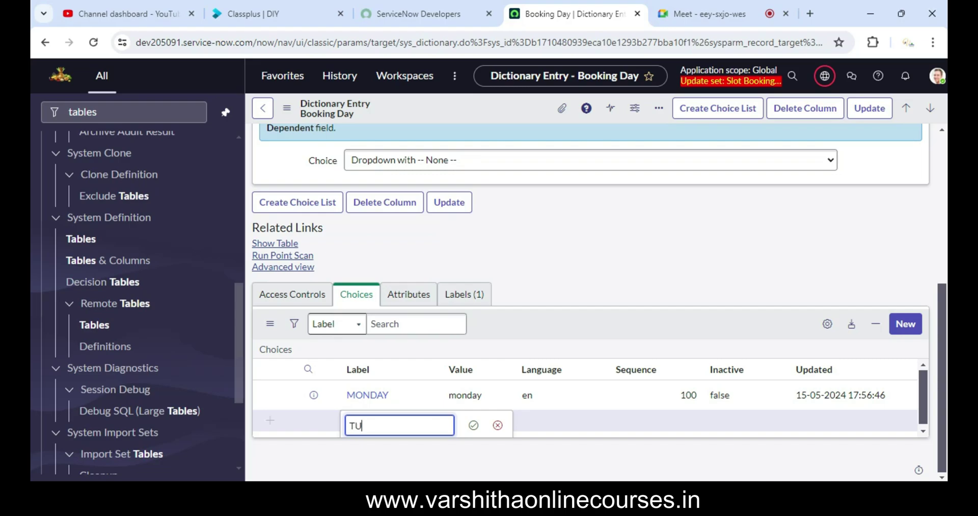
pyautogui.write('ESDAY')
pyautogui.press('Tab')
pyautogui.press('Return')
pyautogui.write('tu')
pyautogui.write('ues')
pyautogui.write('day')
pyautogui.press('Tab')
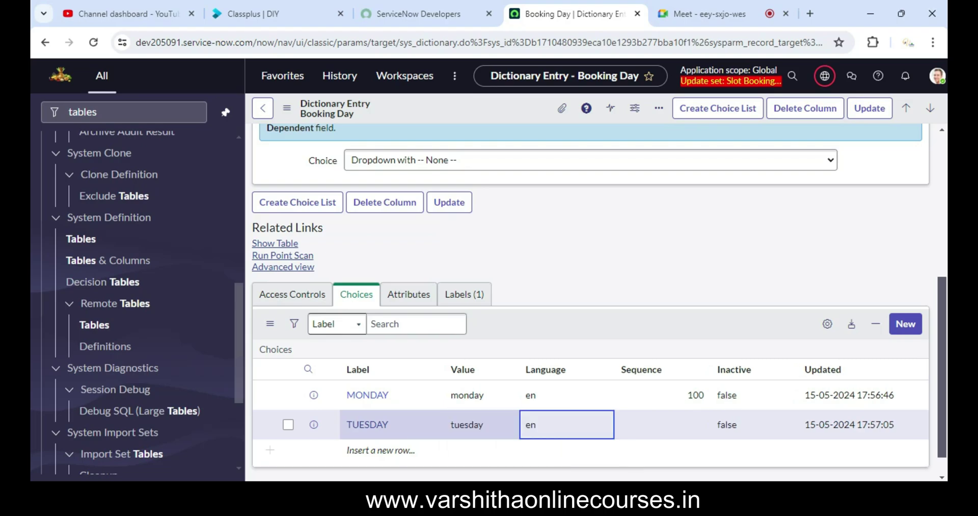
pyautogui.press('Tab')
pyautogui.press('Return')
pyautogui.write('200')
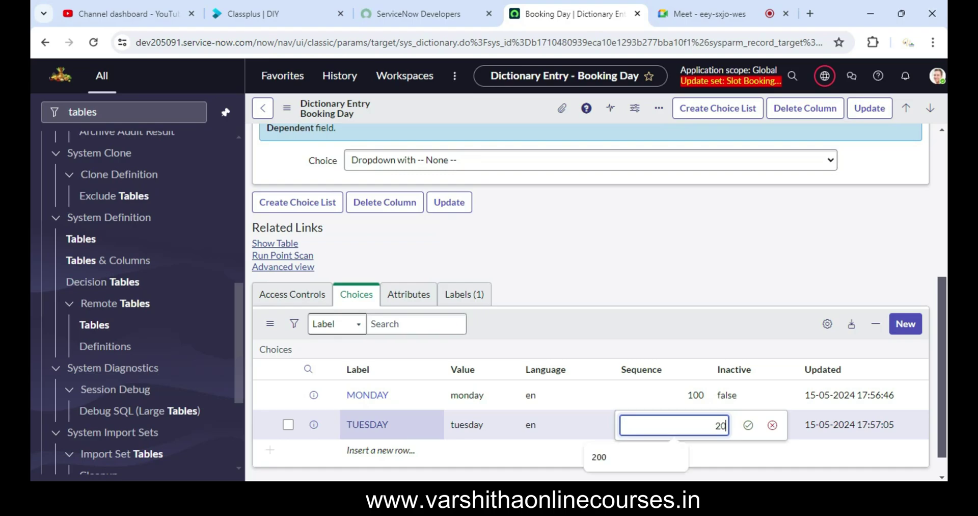
pyautogui.press('Return')
pyautogui.press('Tab')
pyautogui.press('Tab')
pyautogui.press('Tab')
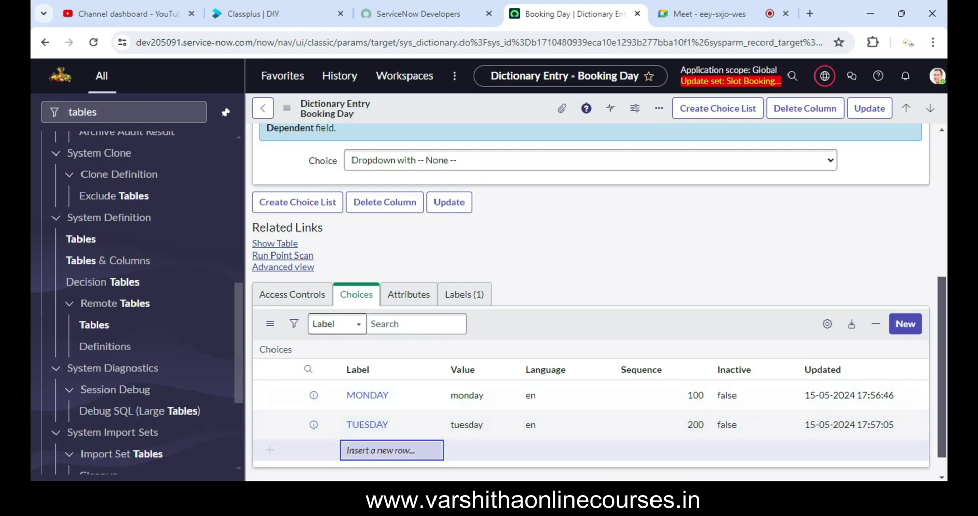
# Add the choice WEDNESDAY with value wednesday and sequence 300.
pyautogui.click(376, 450)
pyautogui.write('W')
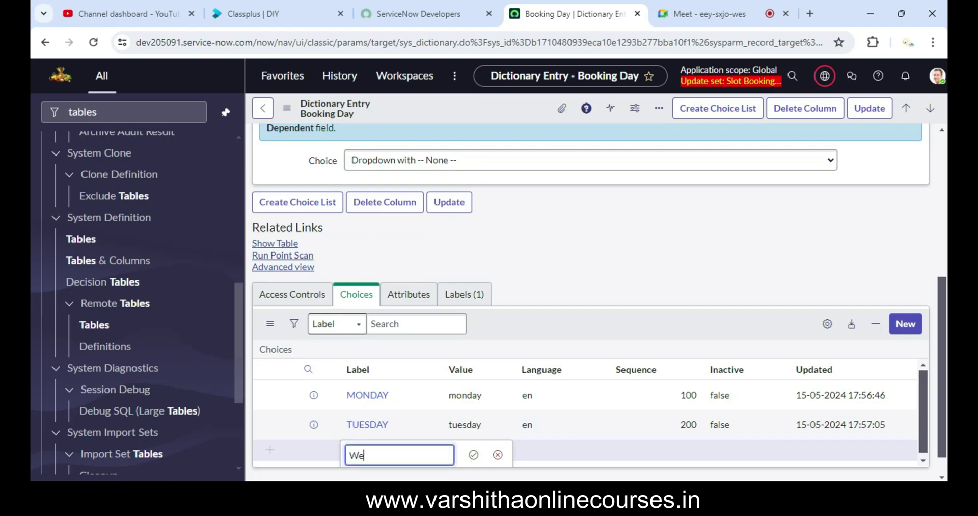
pyautogui.write('EDNED')
pyautogui.press('BackSpace')
pyautogui.write('SDAY')
pyautogui.press('Tab')
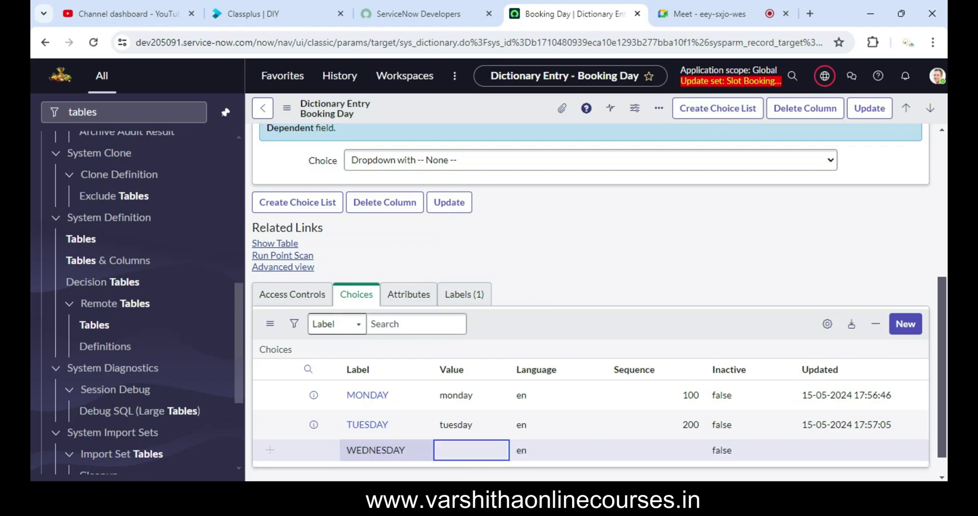
pyautogui.write('wednesday')
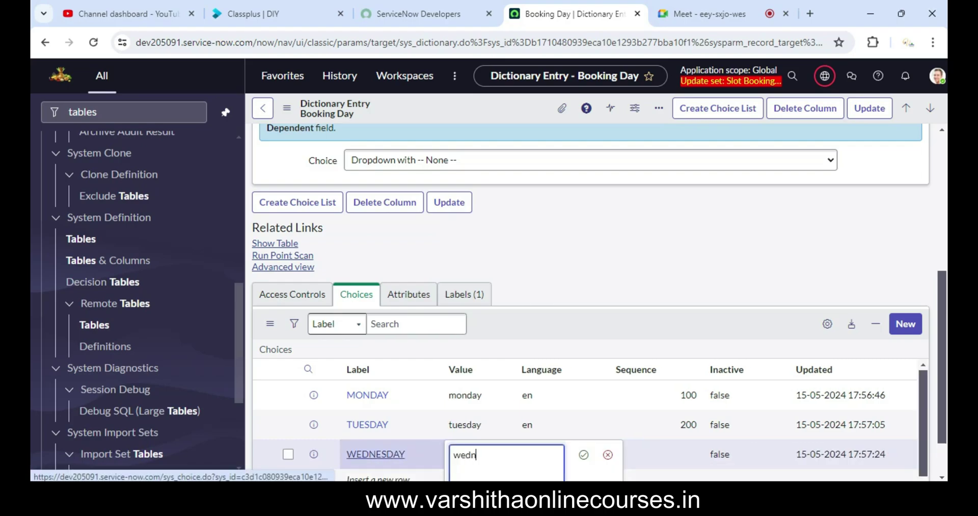
pyautogui.press('Tab')
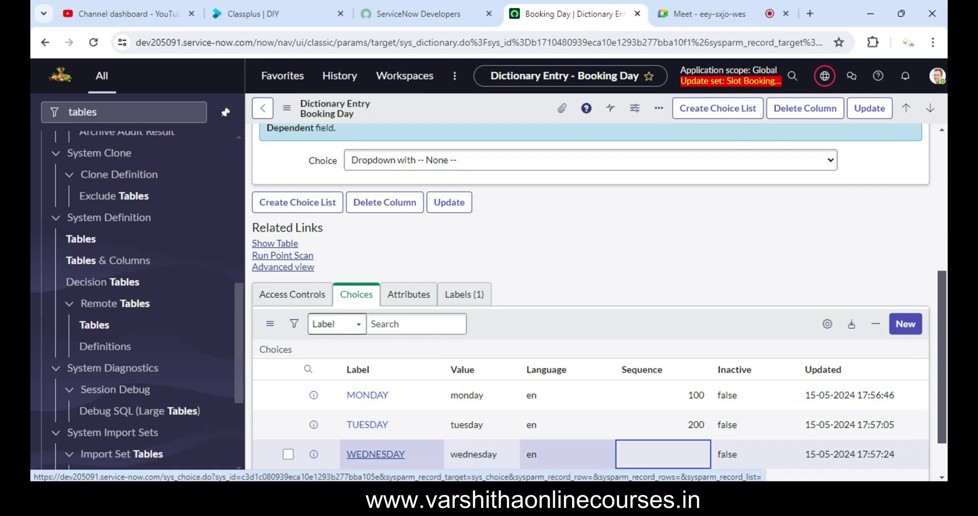
pyautogui.press('Tab')
pyautogui.write('300')
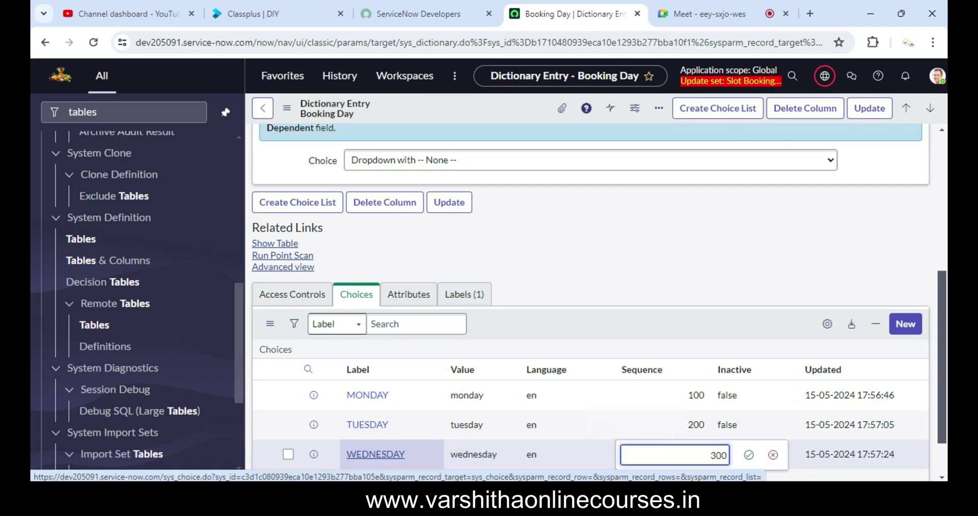
pyautogui.press('Return')
pyautogui.scroll(-2, 375, 454)
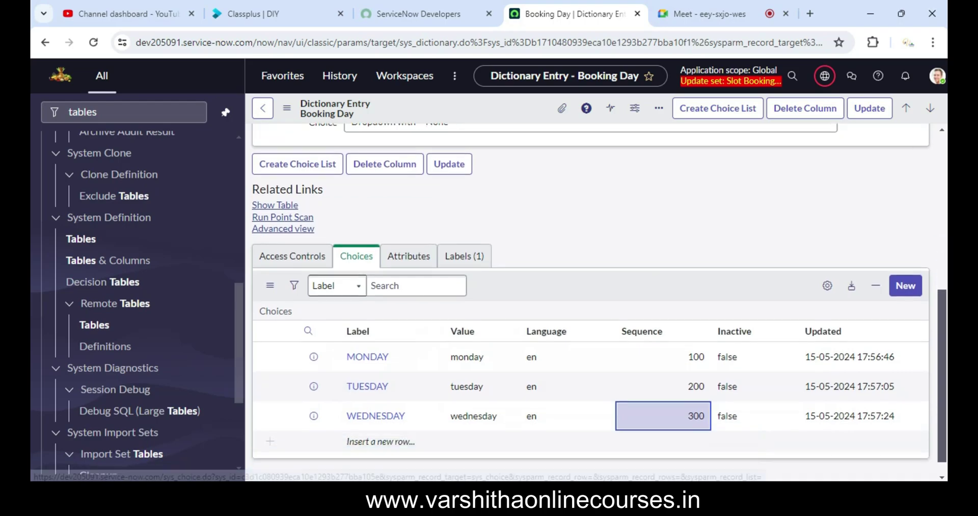
# Add the choice THURSDAY with value thursday and sequence 400.
pyautogui.doubleClick(380, 420)
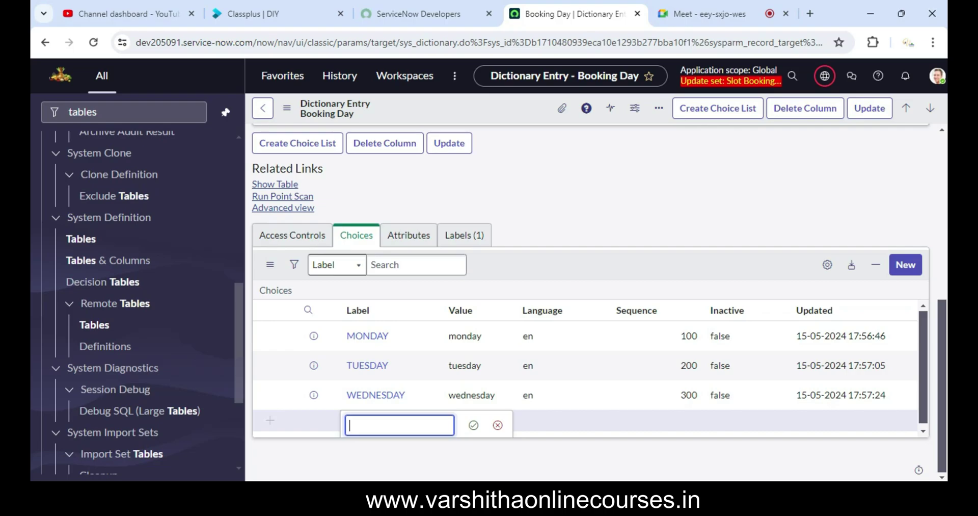
pyautogui.write('THURSDAY')
pyautogui.press('Tab')
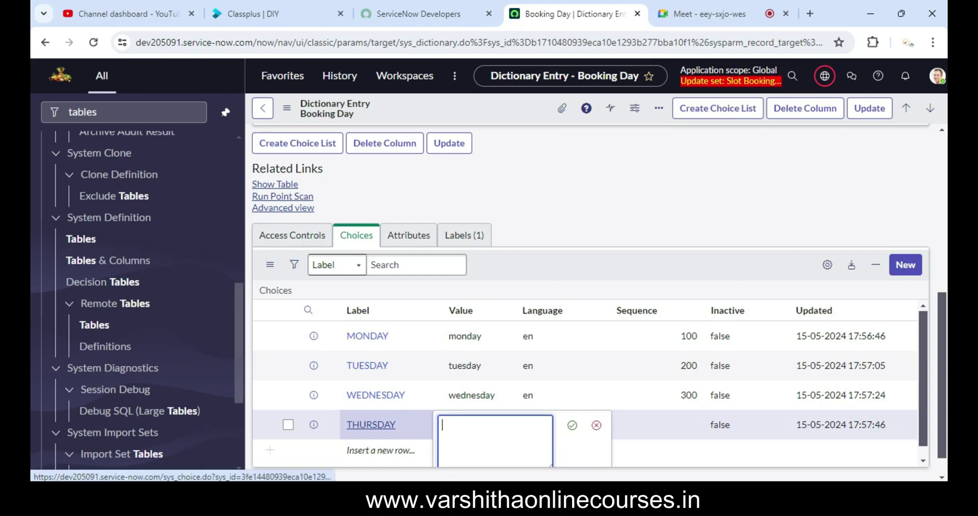
pyautogui.write('thur')
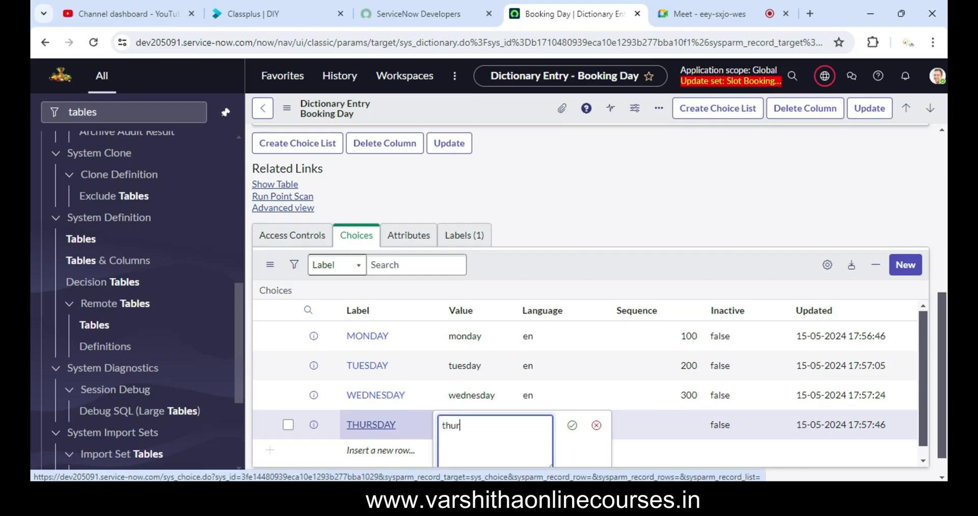
pyautogui.write('sday')
pyautogui.press('Tab')
pyautogui.press('Tab')
pyautogui.press('Return')
pyautogui.write('400')
pyautogui.press('Return')
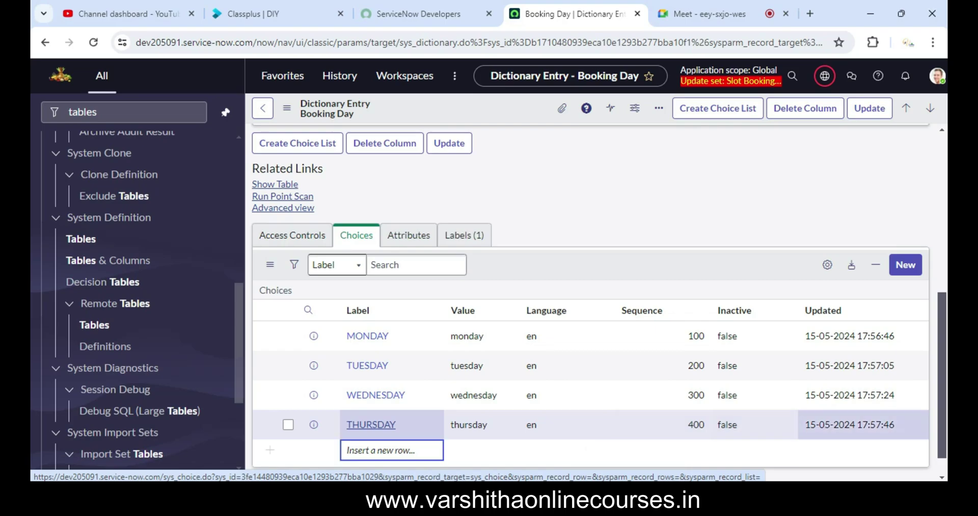
# Add the choice FRIDAY with value friday and sequence 500.
pyautogui.press('Return')
pyautogui.write('fr')
pyautogui.press('BackSpace')
pyautogui.press('BackSpace')
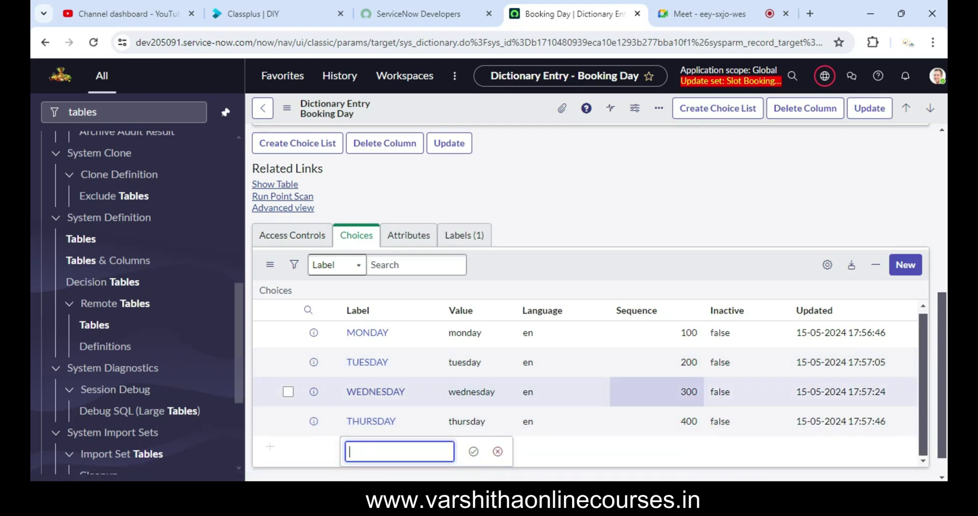
pyautogui.write('fr')
pyautogui.press('BackSpace')
pyautogui.press('BackSpace')
pyautogui.write('FR')
pyautogui.write('I')
pyautogui.write('IDAY')
pyautogui.press('Tab')
pyautogui.press('Return')
pyautogui.write('friday')
pyautogui.press('Tab')
pyautogui.press('Tab')
pyautogui.press('Return')
pyautogui.write('500')
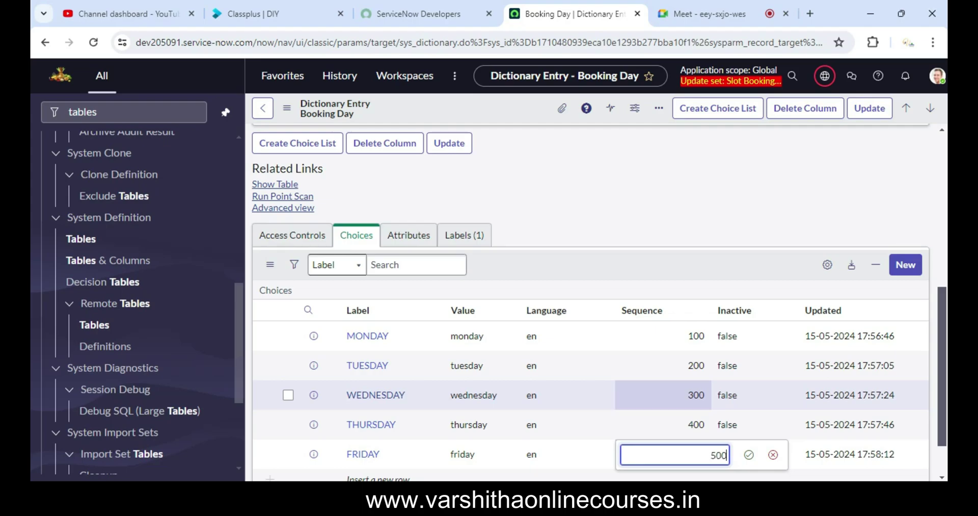
pyautogui.press('Tab')
pyautogui.press('Tab')
pyautogui.press('Tab')
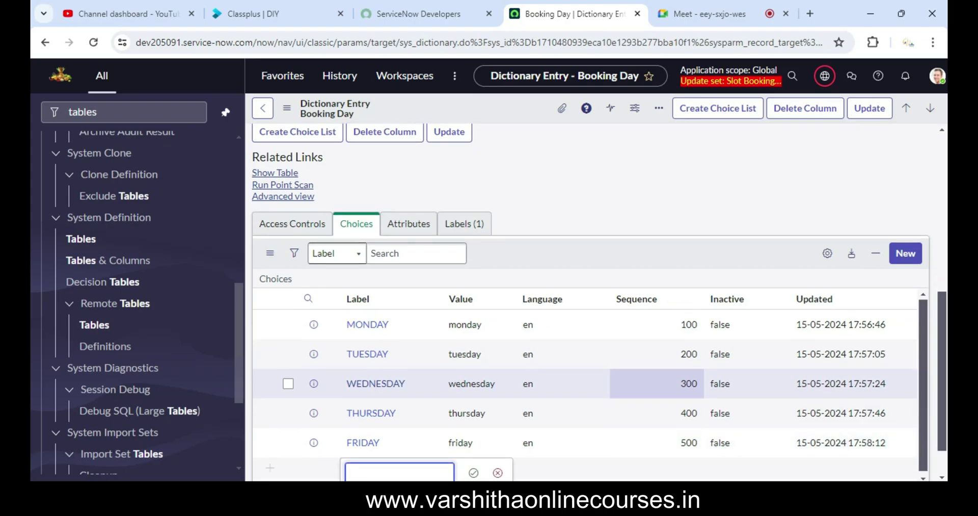
# Add the choice SATURDAY with value saturday and sequence 600.
pyautogui.write('SATU')
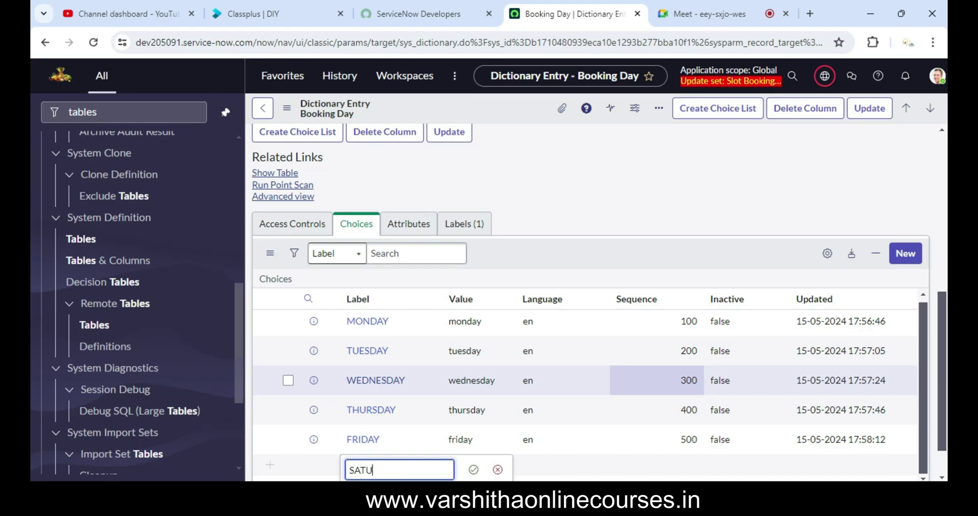
pyautogui.write('RDAY')
pyautogui.press('Tab')
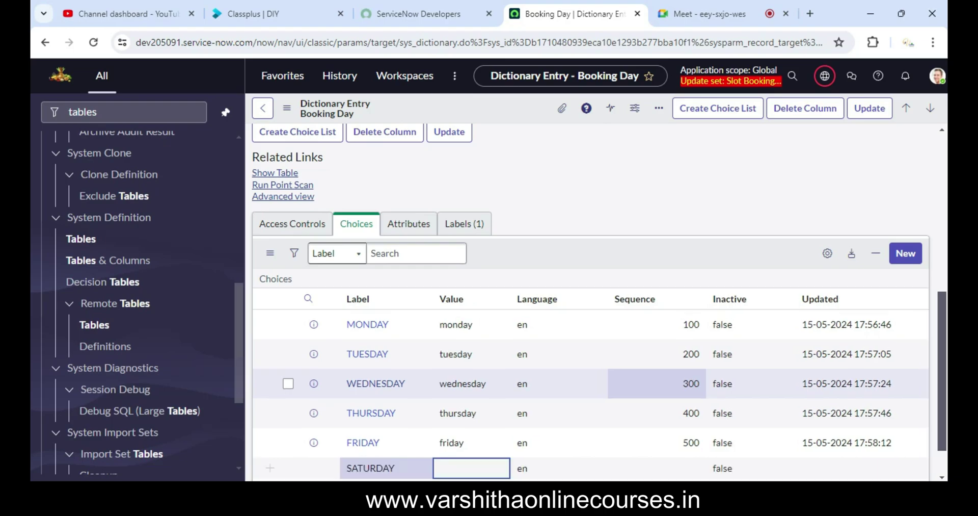
pyautogui.write('sat')
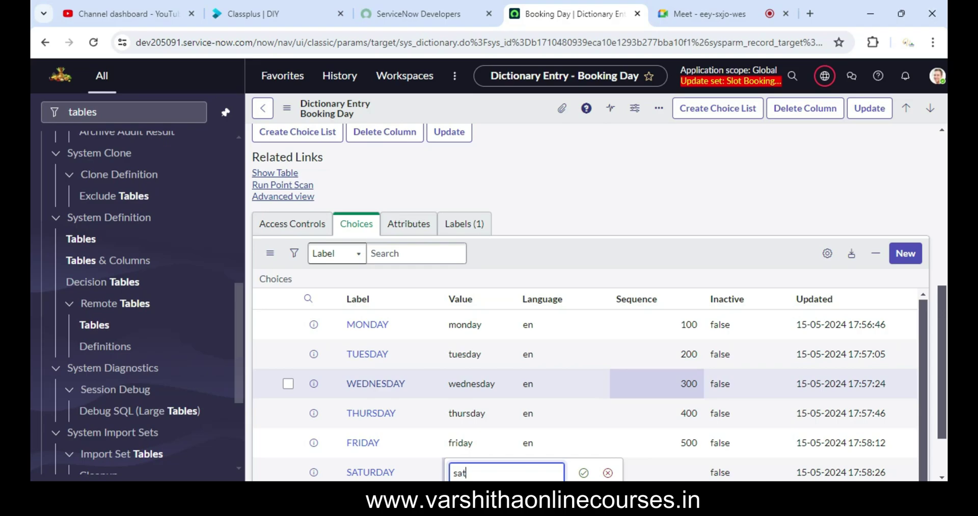
pyautogui.write('urday')
pyautogui.press('Tab')
pyautogui.press('Tab')
pyautogui.press('Return')
pyautogui.write('600')
pyautogui.press('Tab')
pyautogui.press('Tab')
pyautogui.press('Tab')
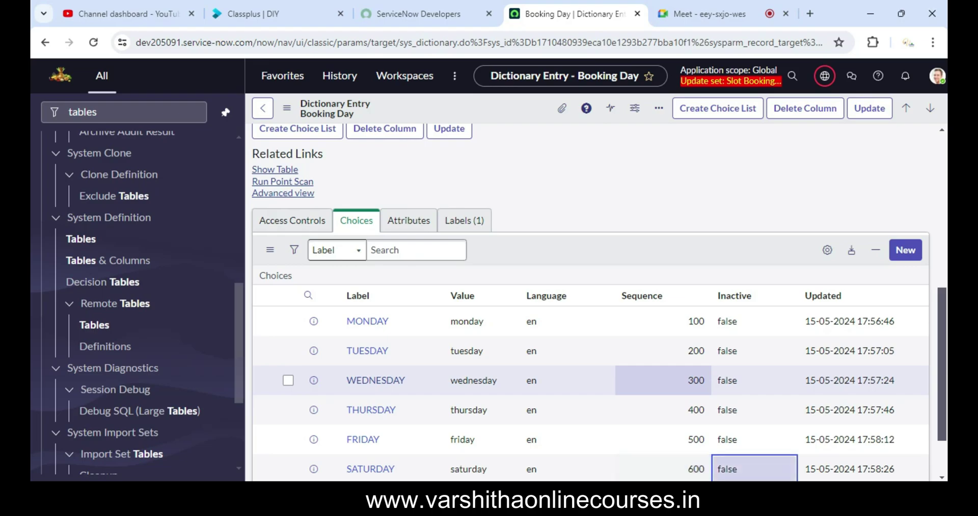
# Add SUNDAY with value sunday and sequence 700, then update the Booking Day column.
pyautogui.write('SUNDAY')
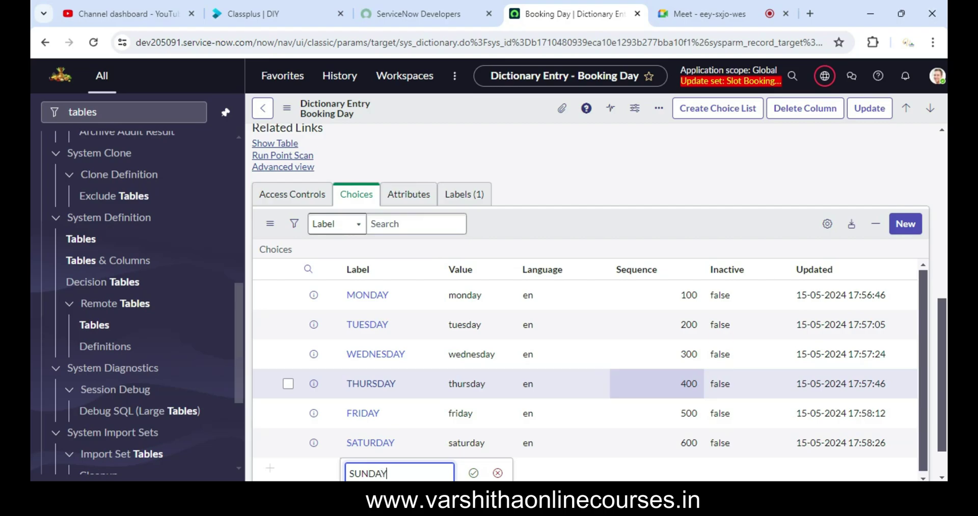
pyautogui.press('Tab')
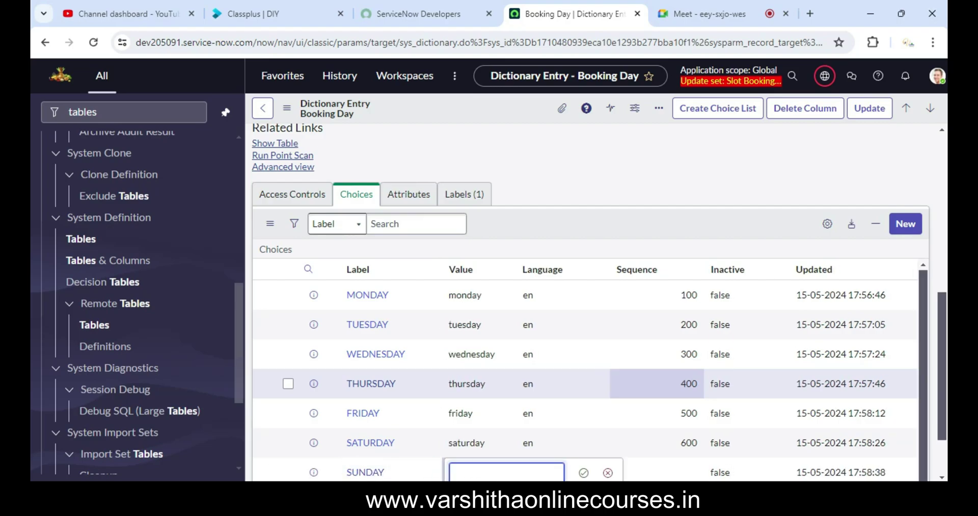
pyautogui.write('sunday')
pyautogui.press('Tab')
pyautogui.press('Tab')
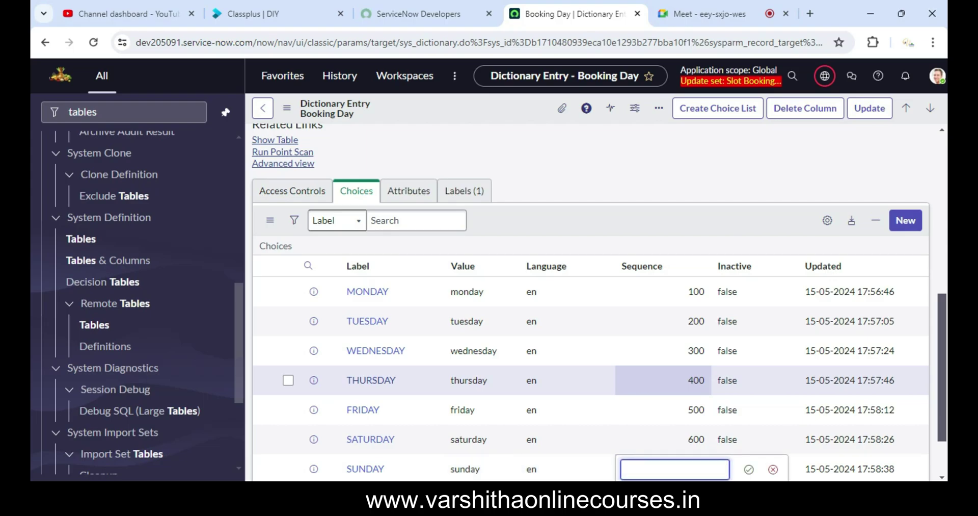
pyautogui.press('Return')
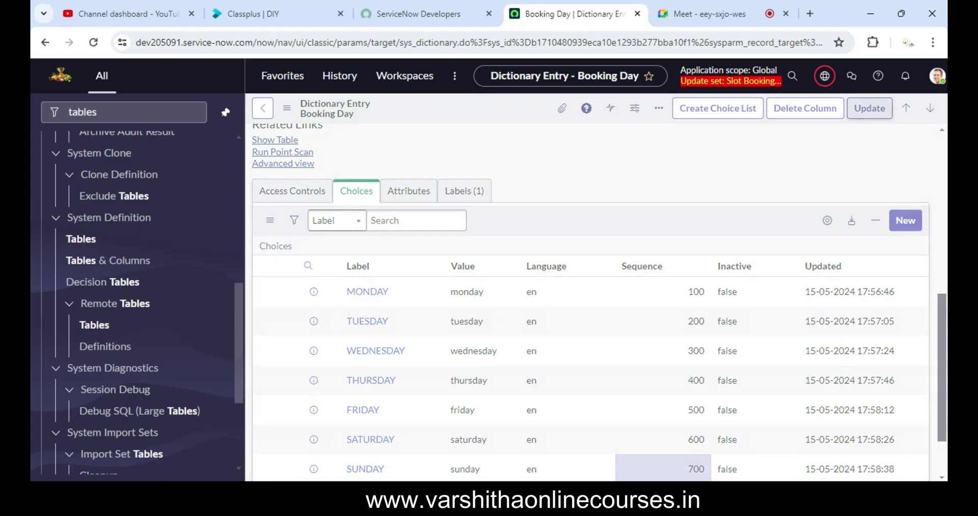
pyautogui.click(870, 108)
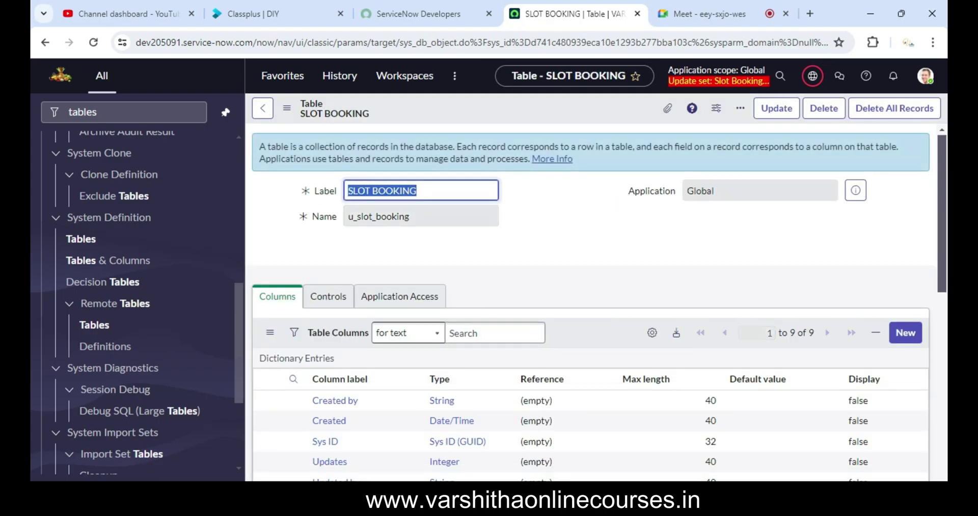
# Add True/False columns labelled 1 and 2 to the SLOT BOOKING table.
pyautogui.scroll(-4, 567, 320)
pyautogui.doubleClick(367, 320)
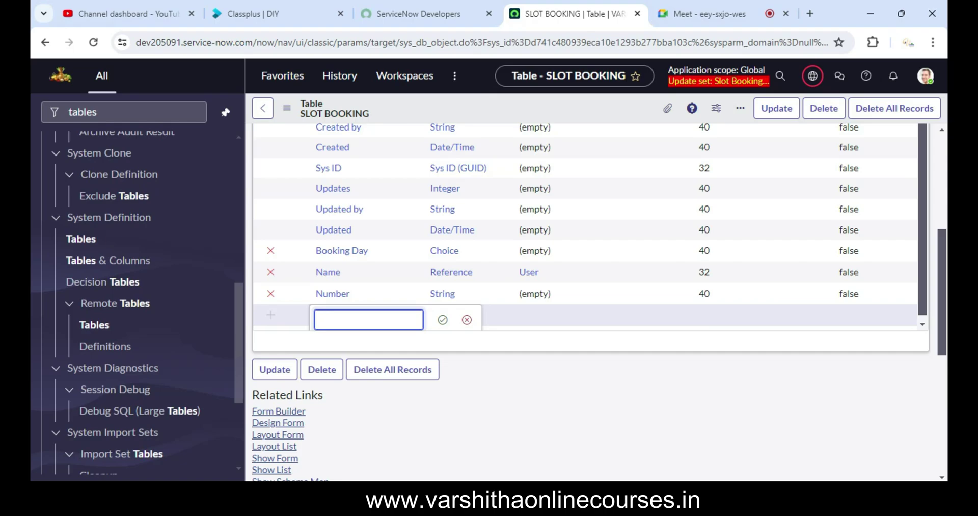
pyautogui.write('1')
pyautogui.press('Tab')
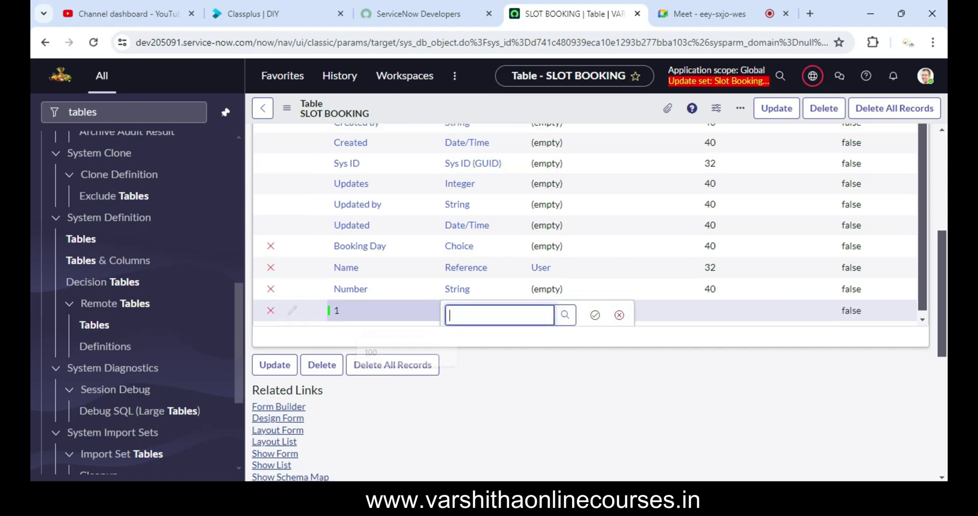
pyautogui.write('true')
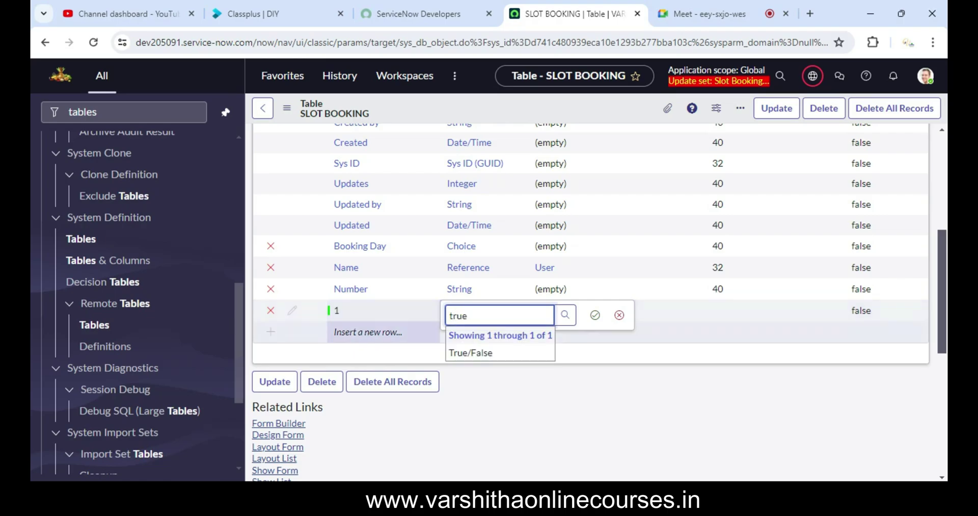
pyautogui.click(471, 352)
pyautogui.press('Return')
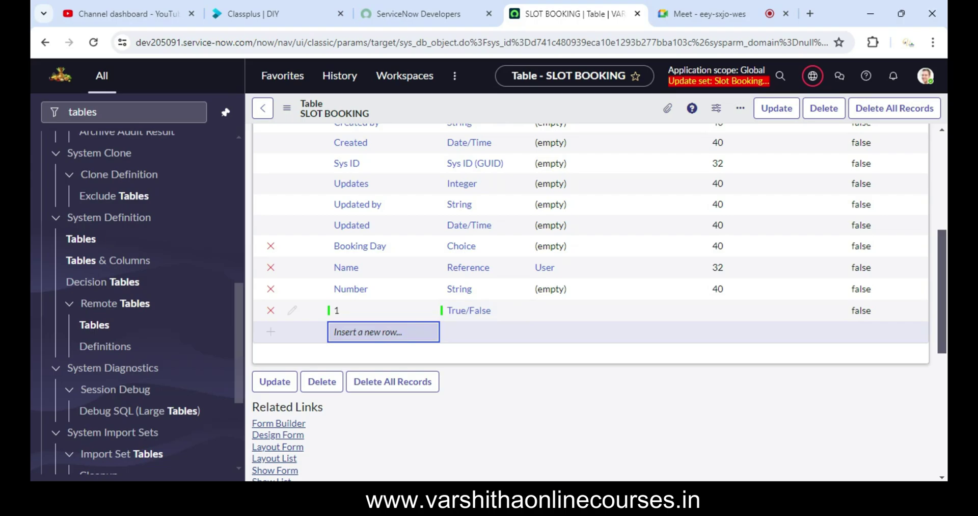
pyautogui.press('Return')
pyautogui.write('2')
pyautogui.press('Tab')
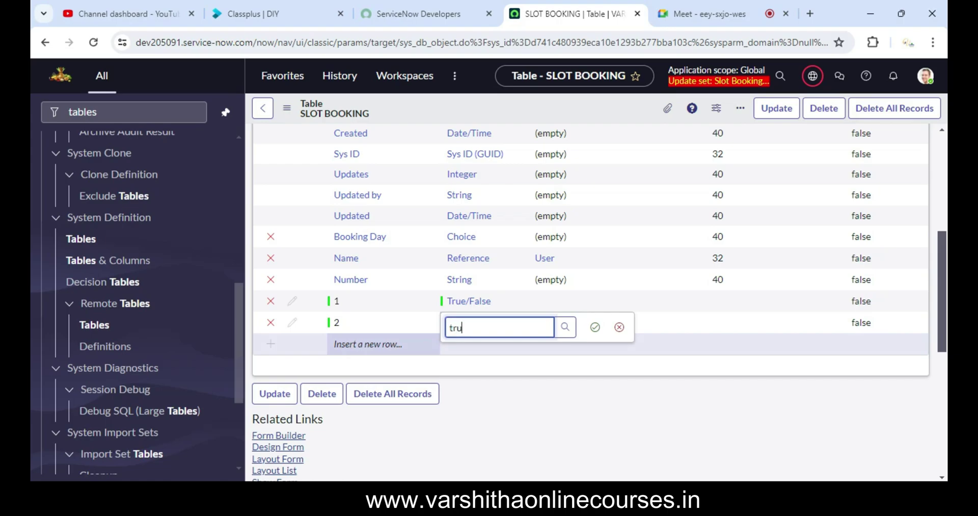
pyautogui.click(469, 364)
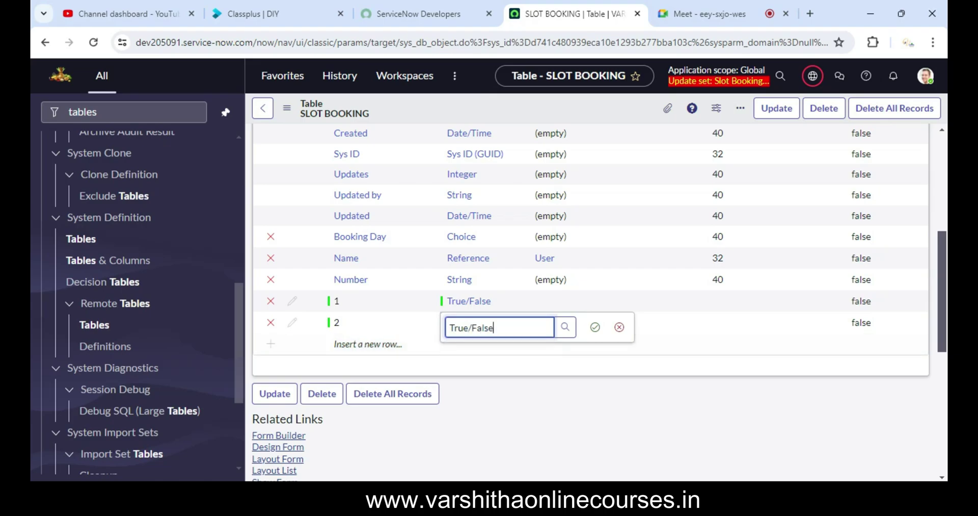
pyautogui.click(595, 328)
pyautogui.press('Return')
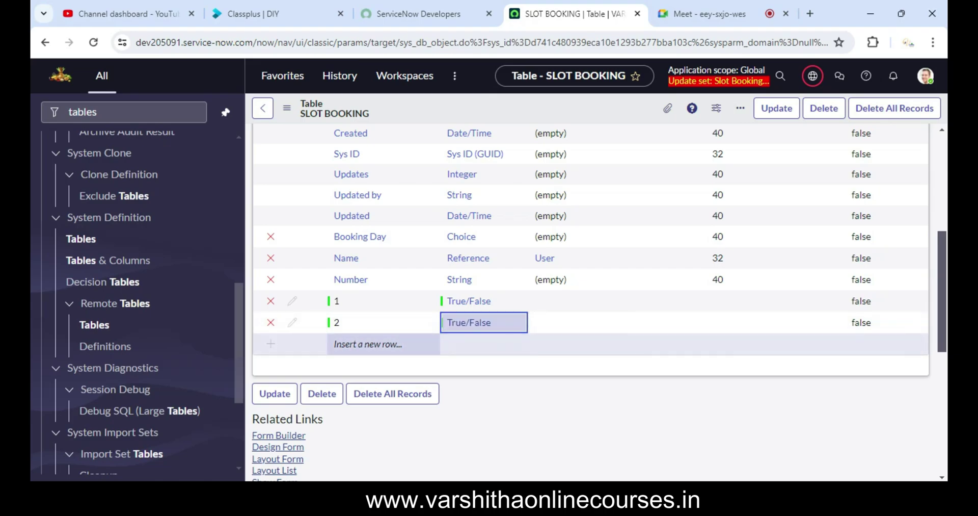
# Add True/False columns labelled 3 and 4.
pyautogui.doubleClick(367, 344)
pyautogui.write('3')
pyautogui.press('Tab')
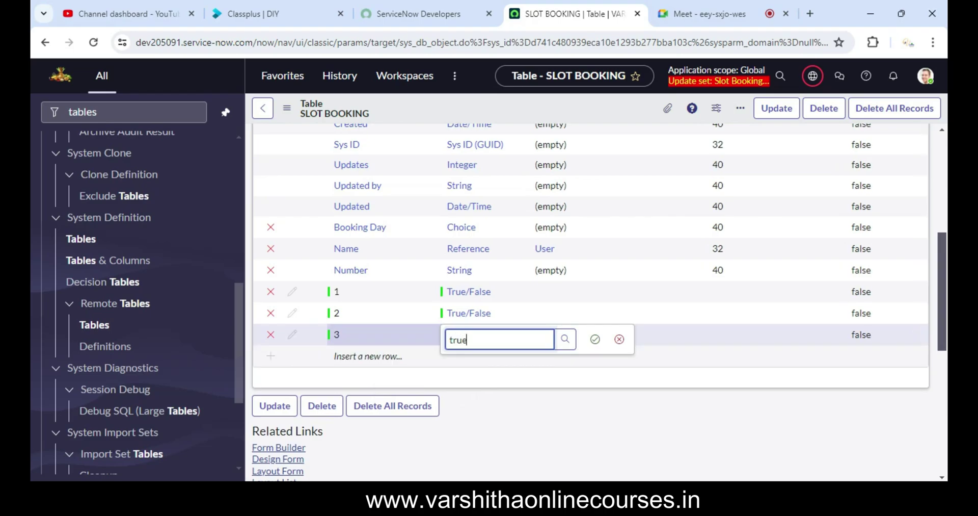
pyautogui.write('true')
pyautogui.click(470, 376)
pyautogui.click(595, 340)
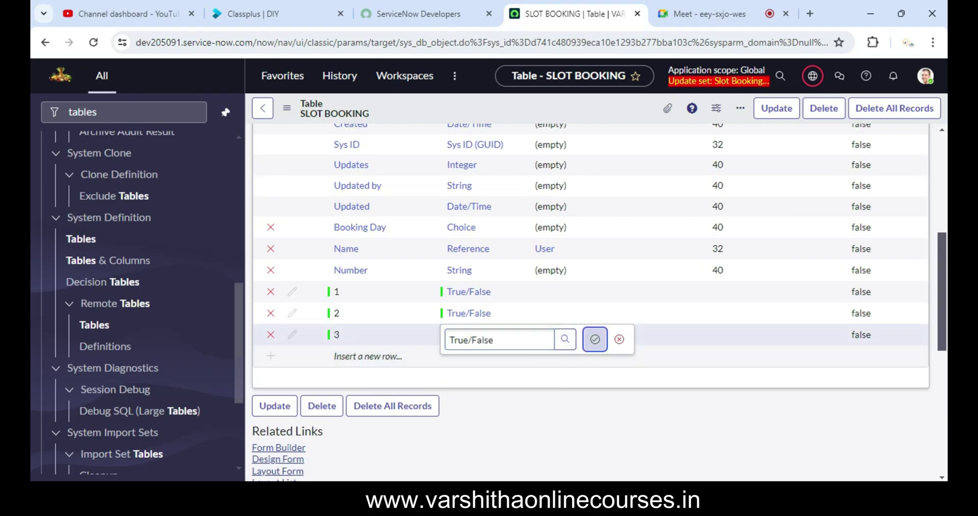
pyautogui.press('Return')
pyautogui.press('Down')
pyautogui.press('Return')
pyautogui.write('4')
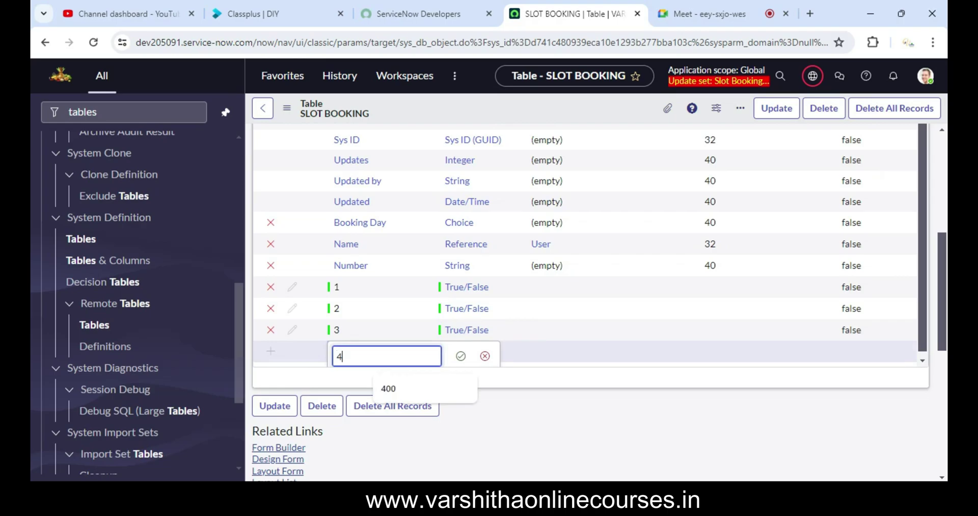
pyautogui.press('Tab')
pyautogui.write('true')
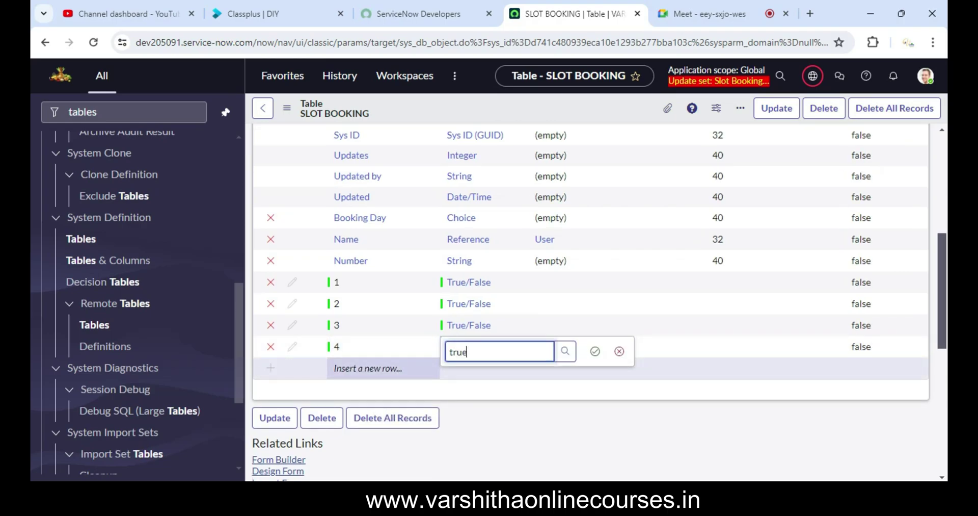
pyautogui.press('Down')
pyautogui.press('Return')
pyautogui.click(595, 352)
# Add True/False columns labelled 5 and 6.
pyautogui.doubleClick(361, 368)
pyautogui.press('Return')
pyautogui.write('5')
pyautogui.press('Tab')
pyautogui.write('true')
pyautogui.press('Down')
pyautogui.press('Return')
pyautogui.press('Tab')
pyautogui.press('Tab')
pyautogui.press('Return')
pyautogui.press('Return')
pyautogui.write('6')
pyautogui.press('Tab')
pyautogui.write('true')
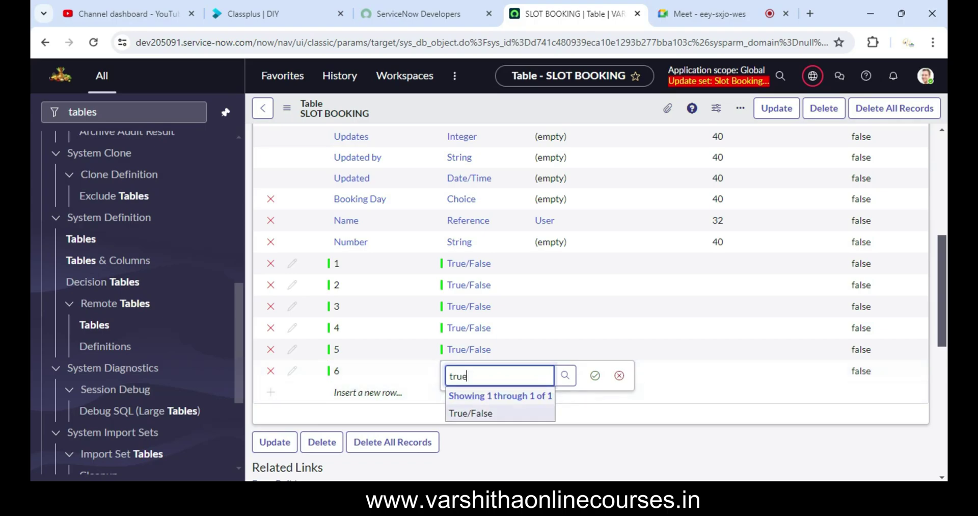
pyautogui.press('Down')
pyautogui.press('Return')
pyautogui.press('Tab')
pyautogui.press('Tab')
# Add True/False columns labelled 7 and 8.
pyautogui.press('Return')
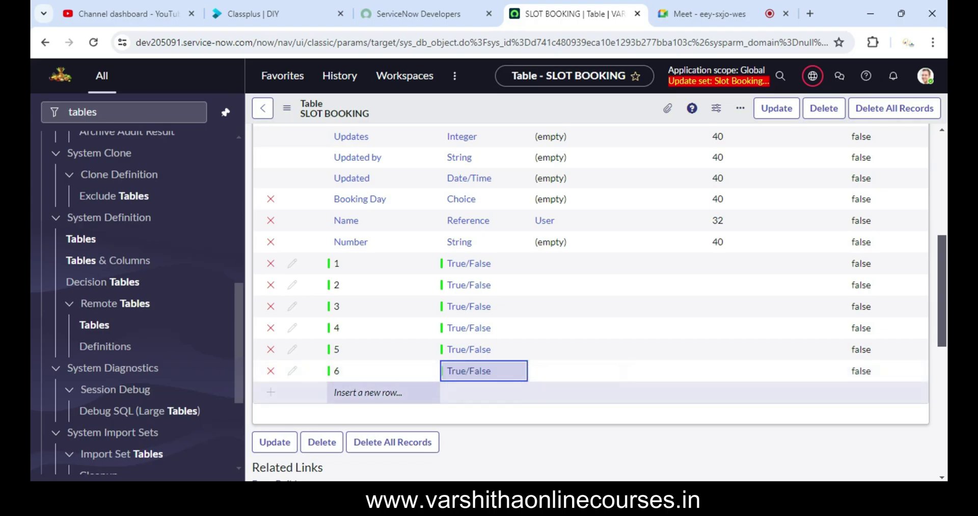
pyautogui.press('Return')
pyautogui.write('7')
pyautogui.press('Tab')
pyautogui.write('true')
pyautogui.press('Tab')
pyautogui.press('Tab')
pyautogui.press('Return')
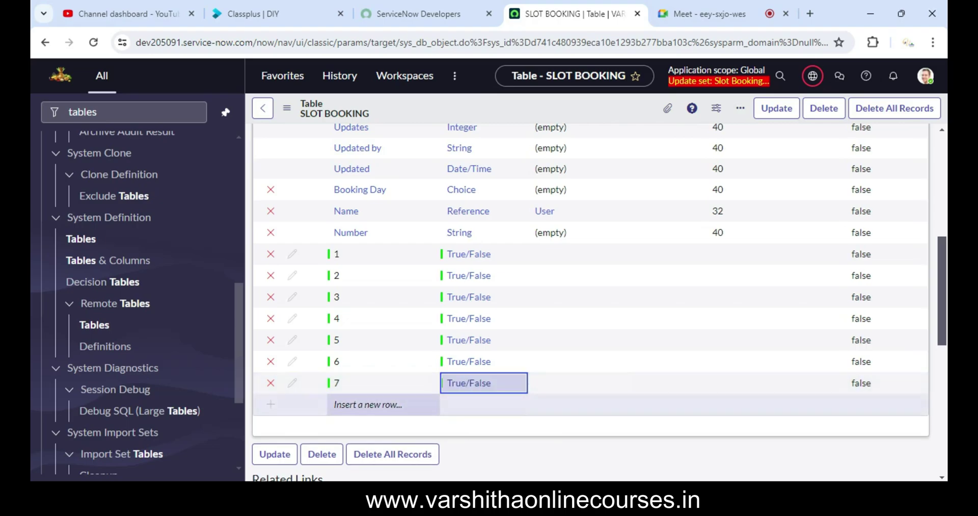
pyautogui.write('8')
pyautogui.press('Tab')
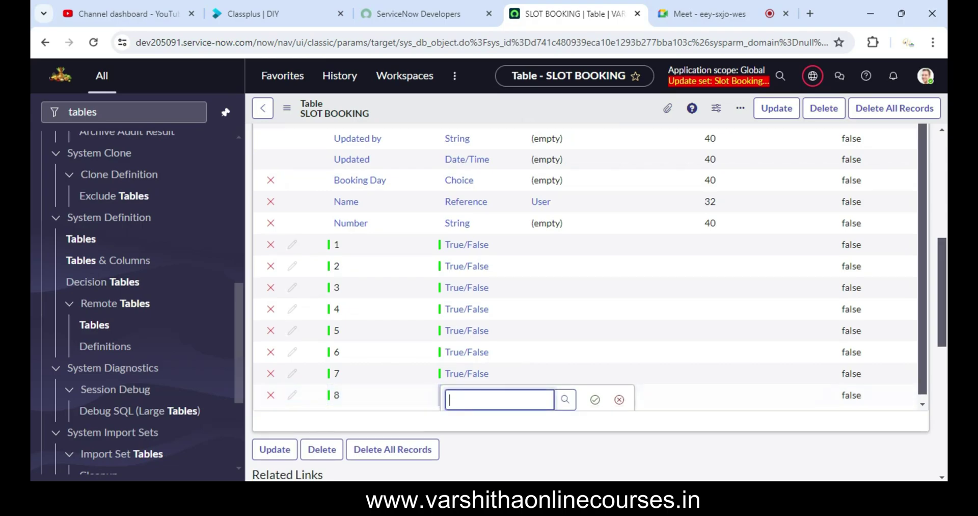
pyautogui.write('true')
pyautogui.press('Return')
pyautogui.press('Return')
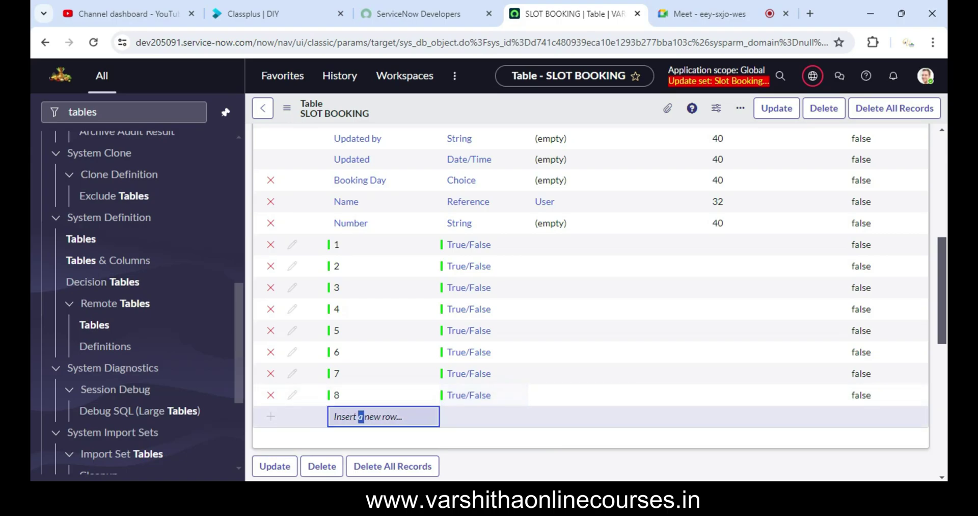
pyautogui.press('Return')
# Add a True/False column labelled 9 and begin a new column labelled 10.
pyautogui.write('9')
pyautogui.press('Tab')
pyautogui.write('t')
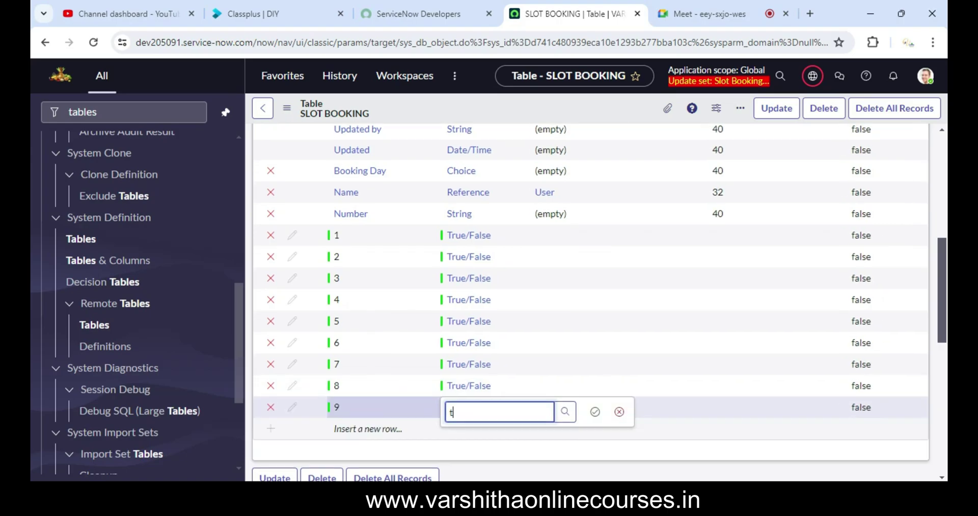
pyautogui.write('rue')
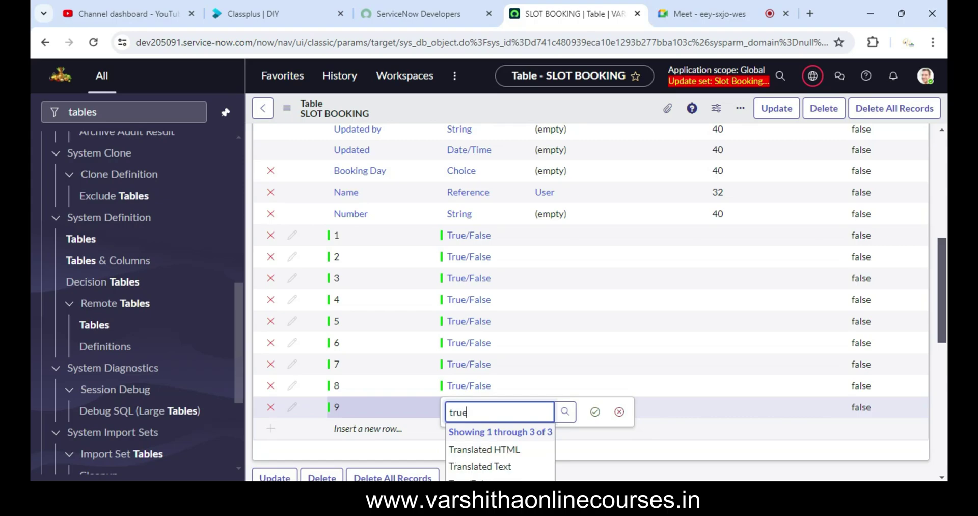
pyautogui.click(473, 449)
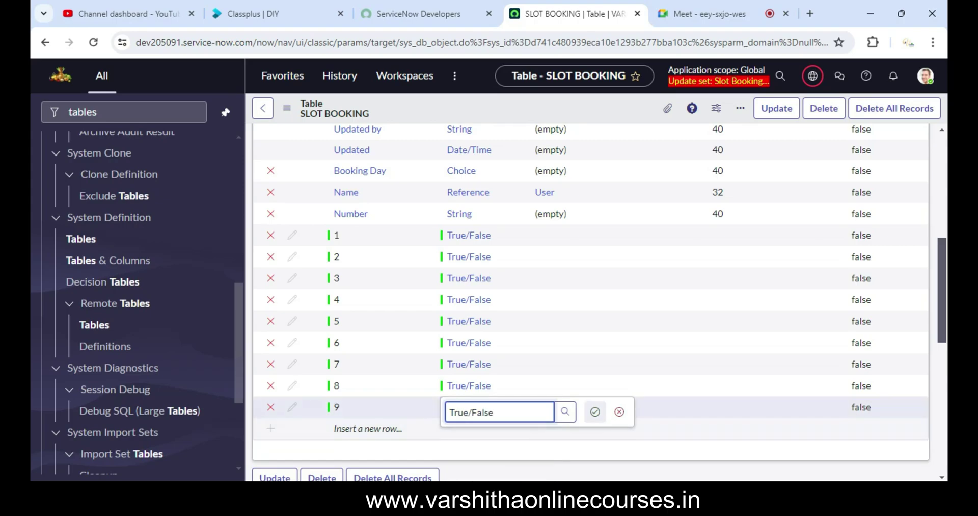
pyautogui.press('Return')
pyautogui.write('10')
pyautogui.press('Return')
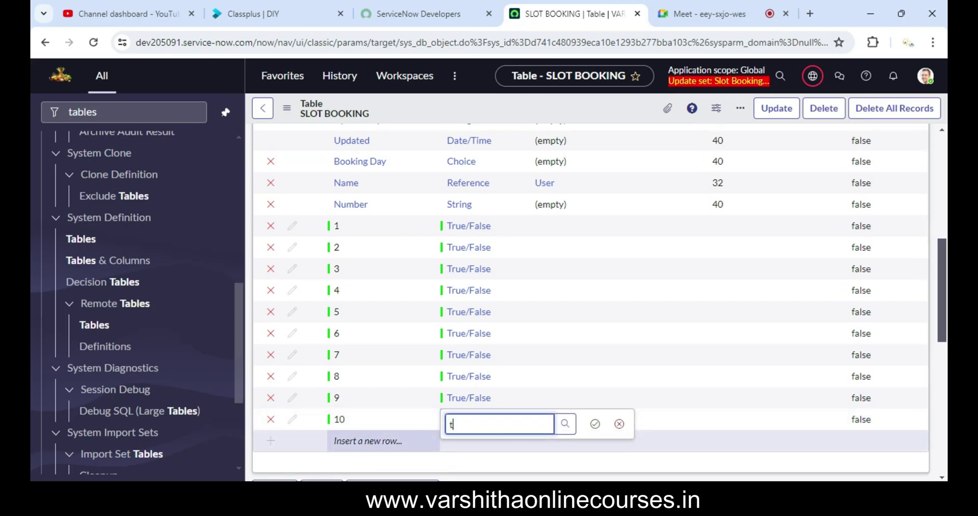
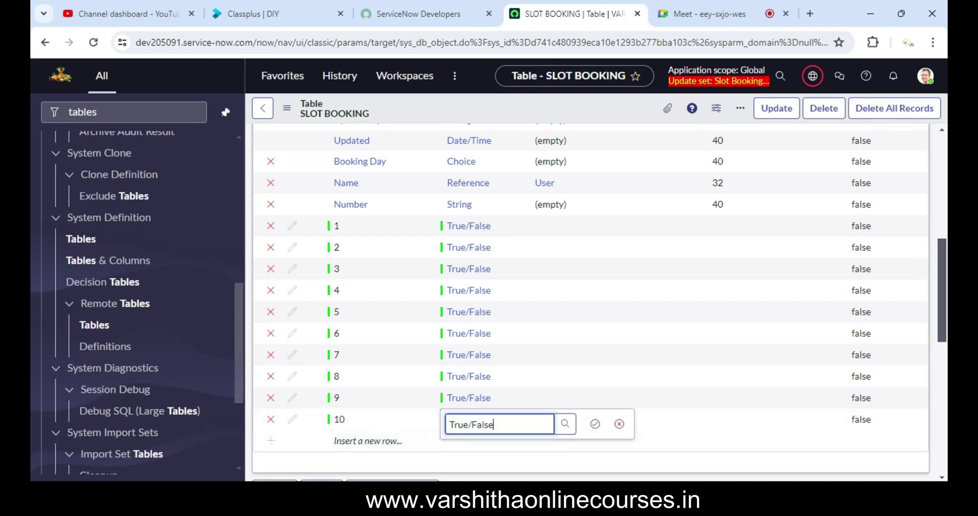
# Confirm True/False as column 10's type and update the SLOT BOOKING table.
pyautogui.click(594, 424)
pyautogui.scroll(7, 591, 300)
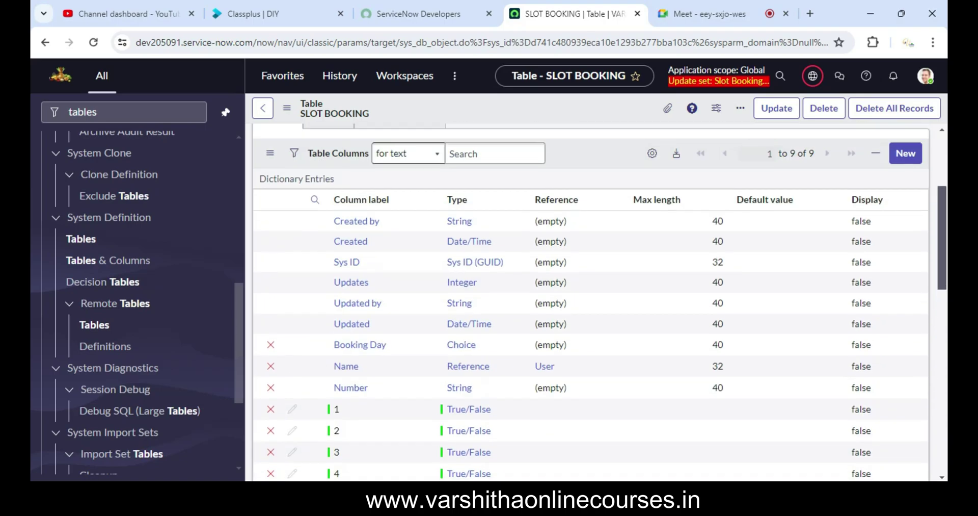
pyautogui.click(777, 108)
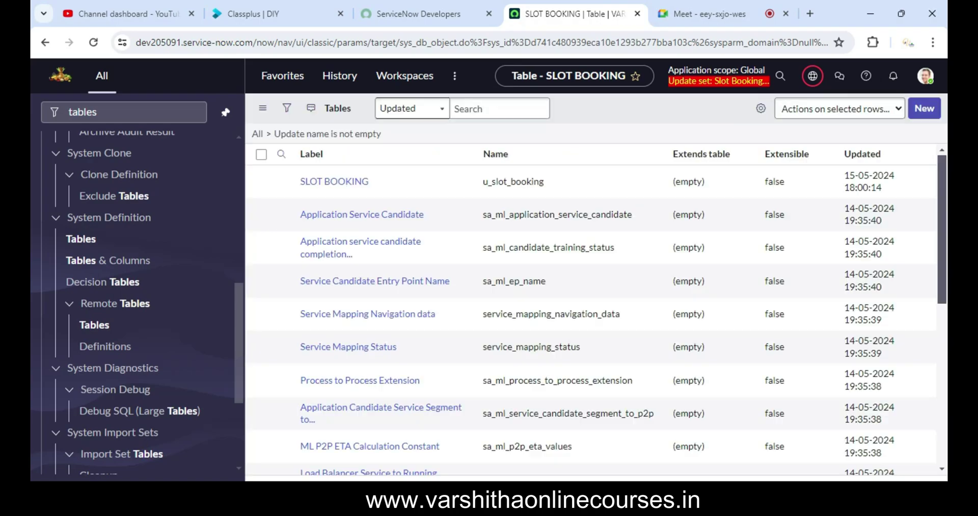
# Filter the navigator for 'slot', open SLOT BOOKINGs and start a new record.
pyautogui.scroll(-5, 586, 341)
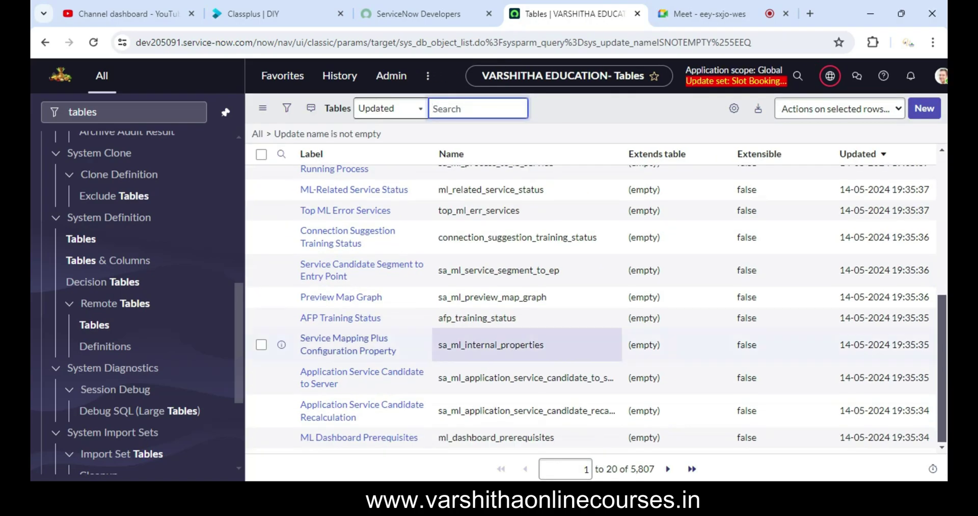
pyautogui.click(124, 112)
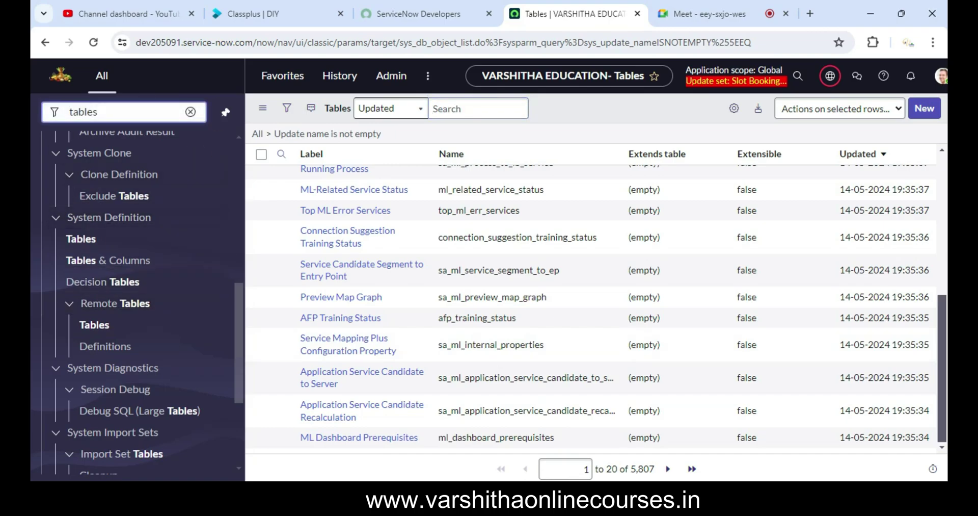
pyautogui.hotkey('ctrl', 'a')
pyautogui.write('slot')
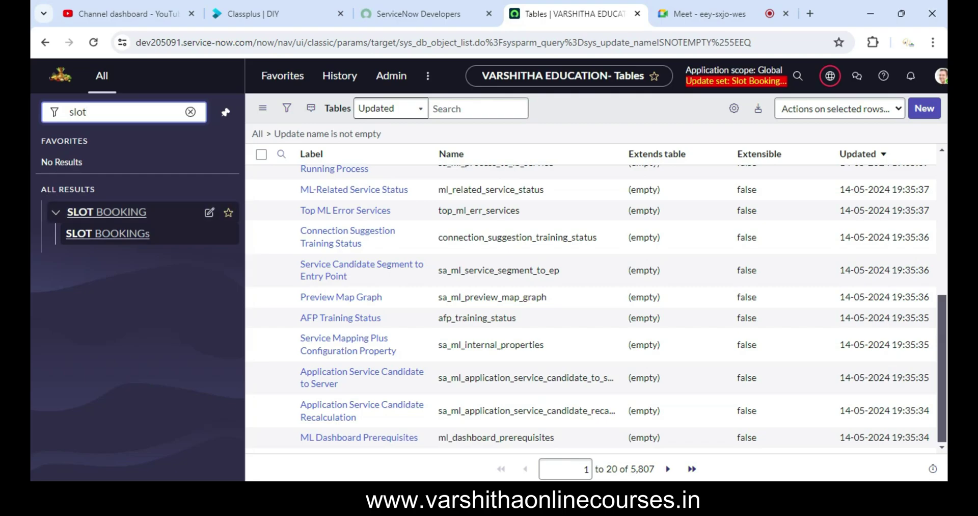
pyautogui.click(107, 234)
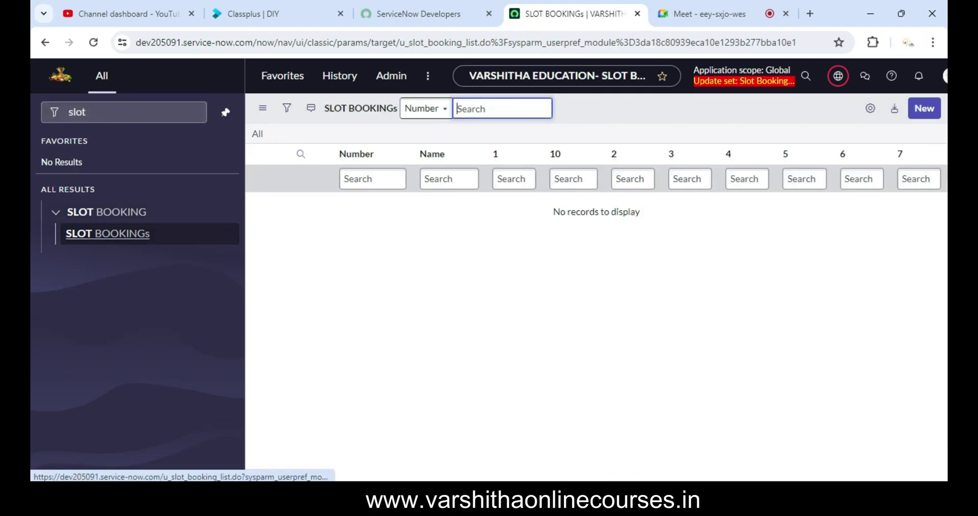
pyautogui.click(924, 108)
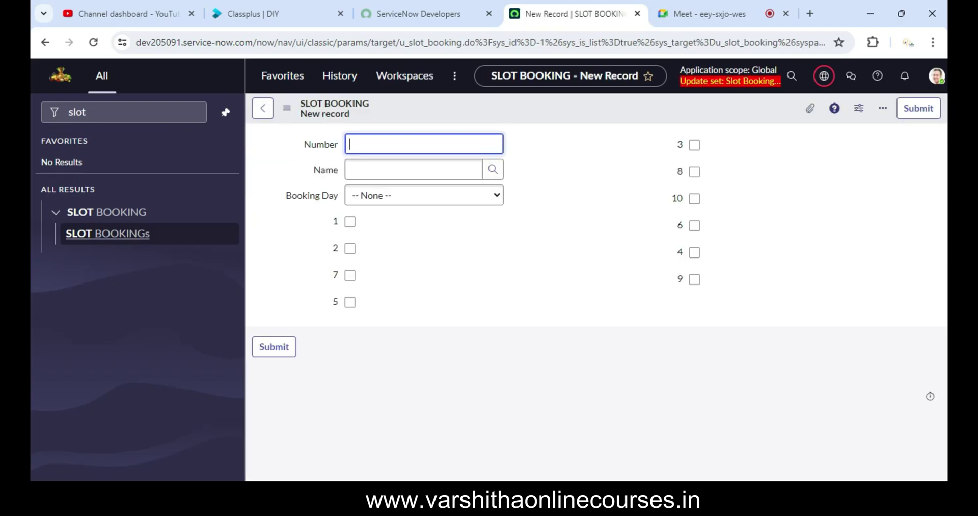
# Review the Booking Day choices, leaving it at None.
pyautogui.click(423, 195)
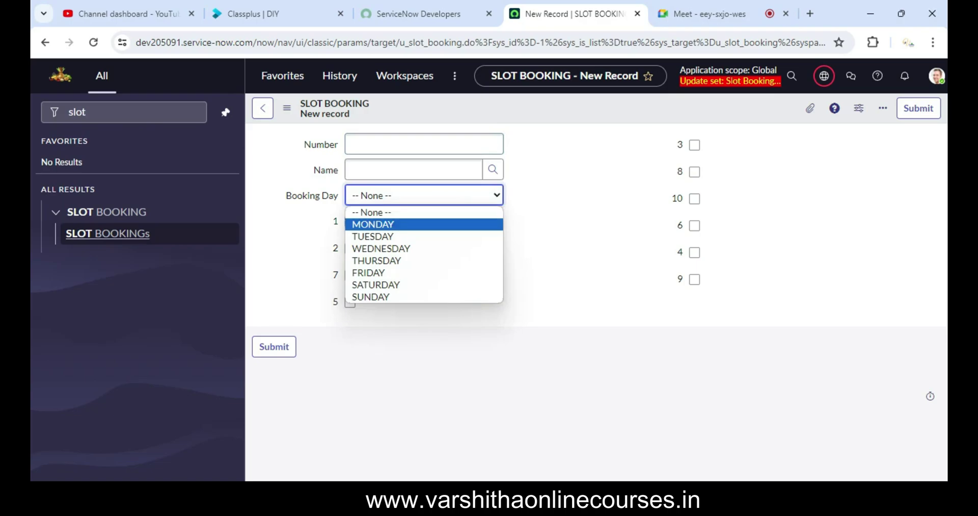
pyautogui.click(565, 244)
pyautogui.click(565, 245)
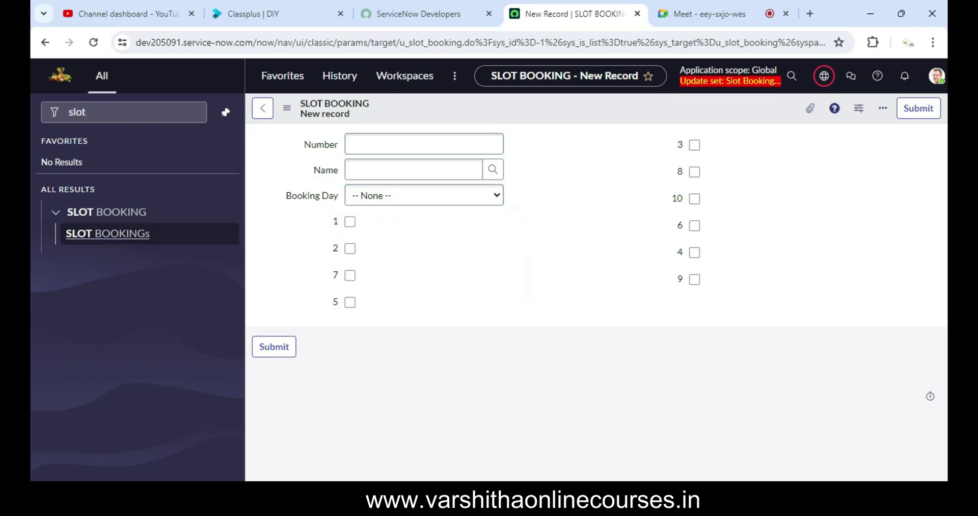
# Open Form Design for the SLOT BOOKING form from the header menu.
pyautogui.rightClick(567, 105)
pyautogui.moveTo(611, 133)
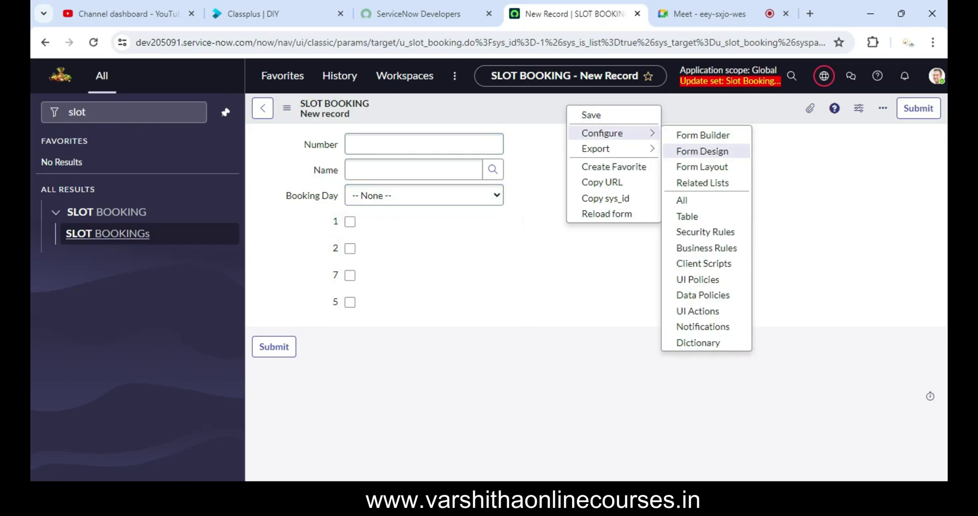
pyautogui.click(702, 151)
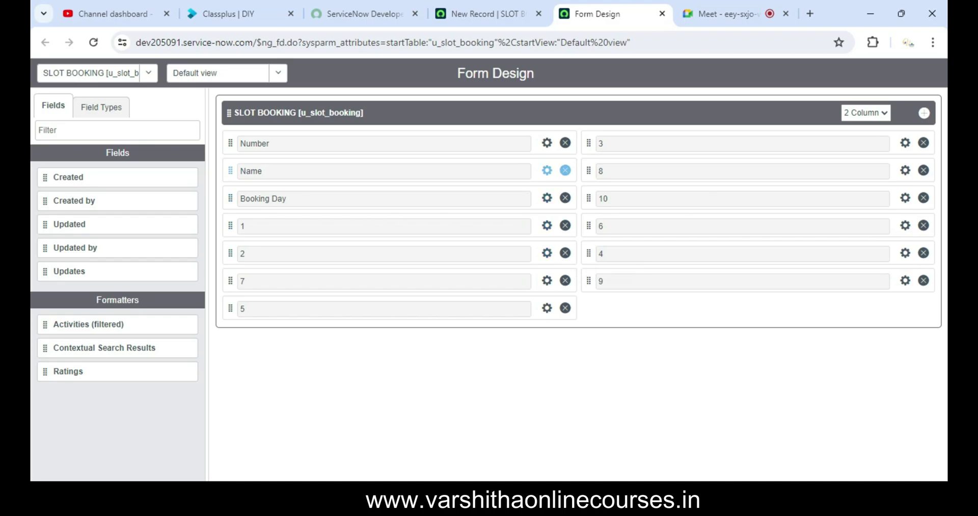
# Move Name to the top of the right column, with Booking Day beneath it.
pyautogui.moveTo(230, 171); pyautogui.dragTo(616, 401)
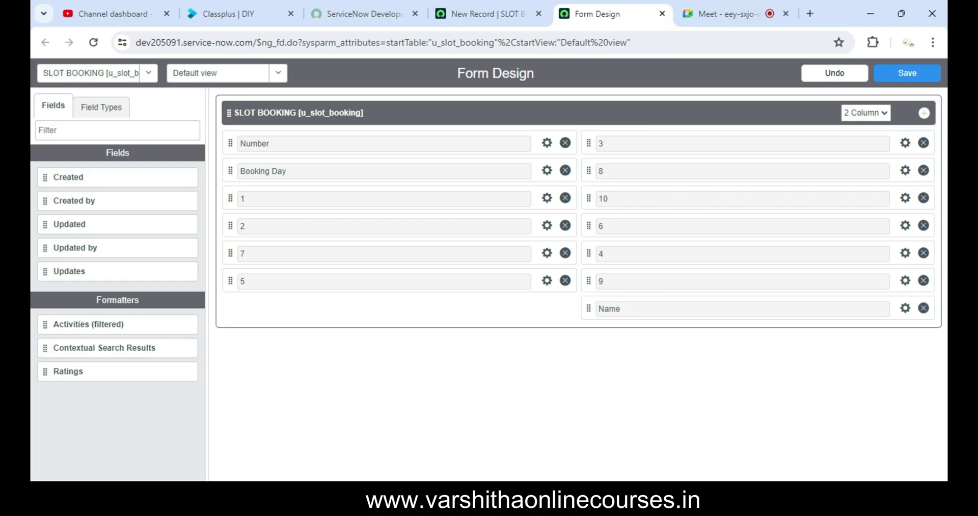
pyautogui.moveTo(616, 308); pyautogui.dragTo(607, 143)
pyautogui.moveTo(230, 170); pyautogui.dragTo(592, 159)
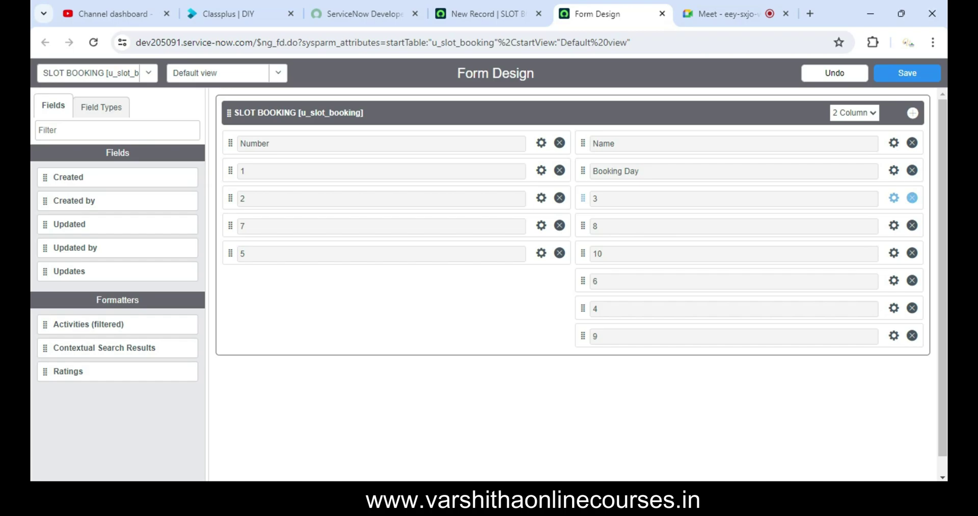
# Keep the 2 Column layout, save the form design, and return to the new record.
pyautogui.click(854, 112)
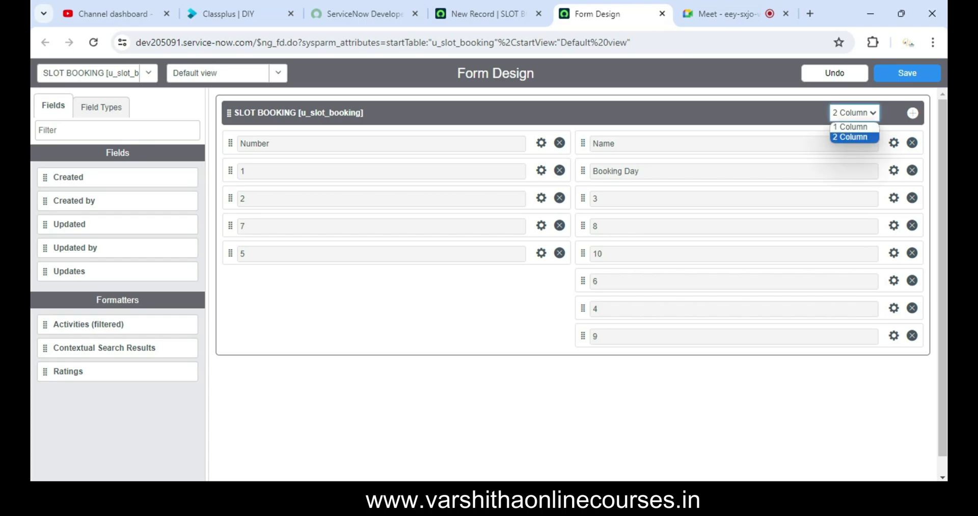
pyautogui.press('Up')
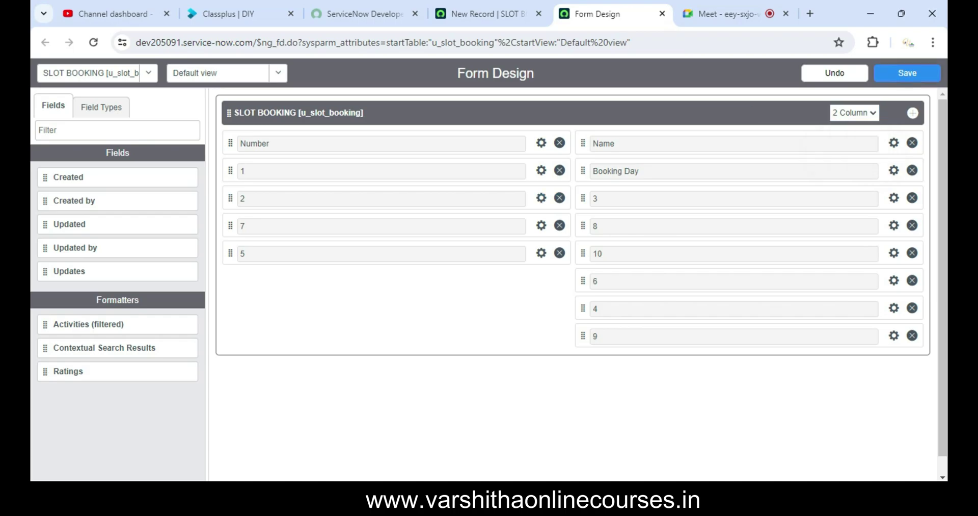
pyautogui.click(907, 73)
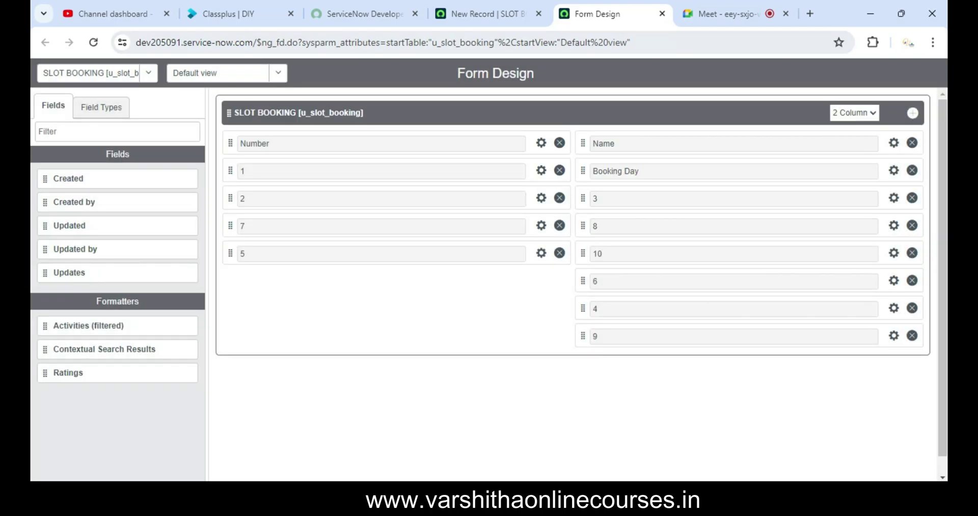
pyautogui.click(486, 13)
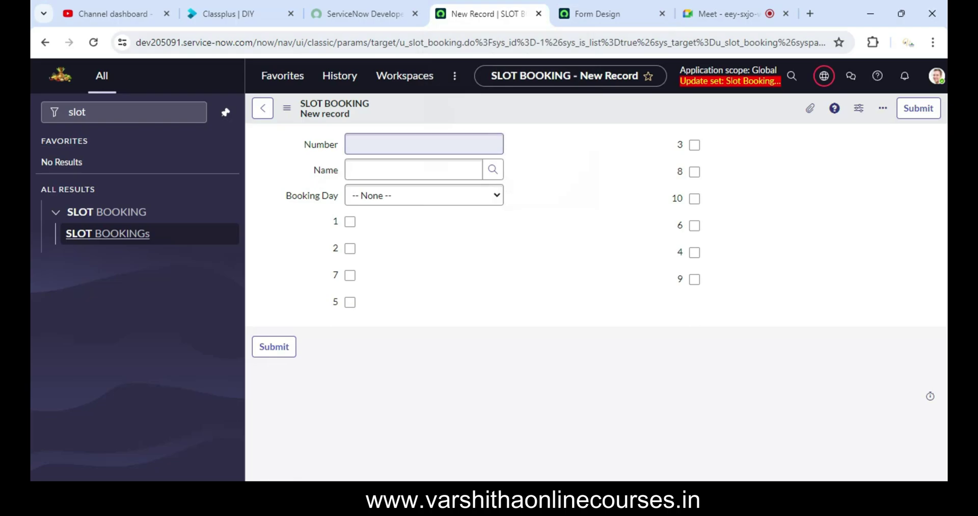
# Open the SLOT BOOKING table definition from the Tables list.
pyautogui.click(123, 112)
pyautogui.hotkey('ctrl', 'a')
pyautogui.write('tables')
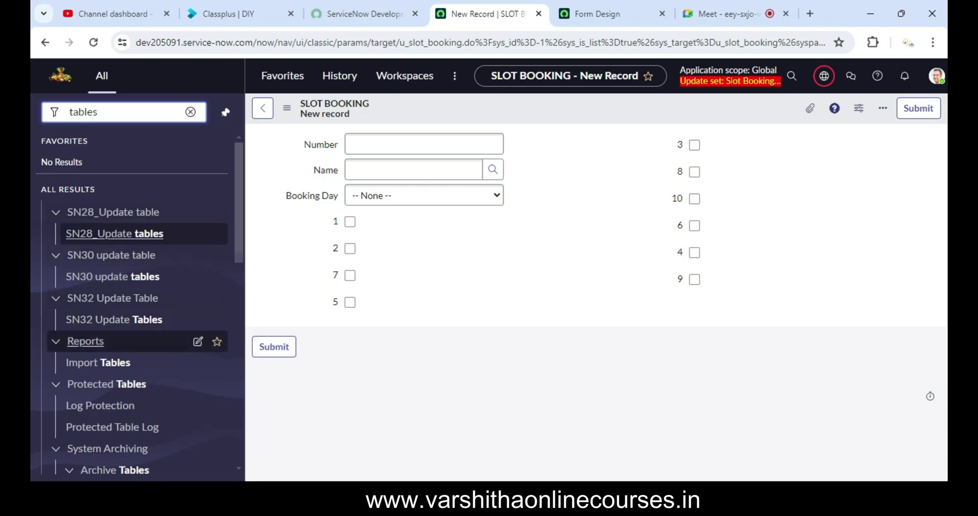
pyautogui.scroll(-8, 138, 333)
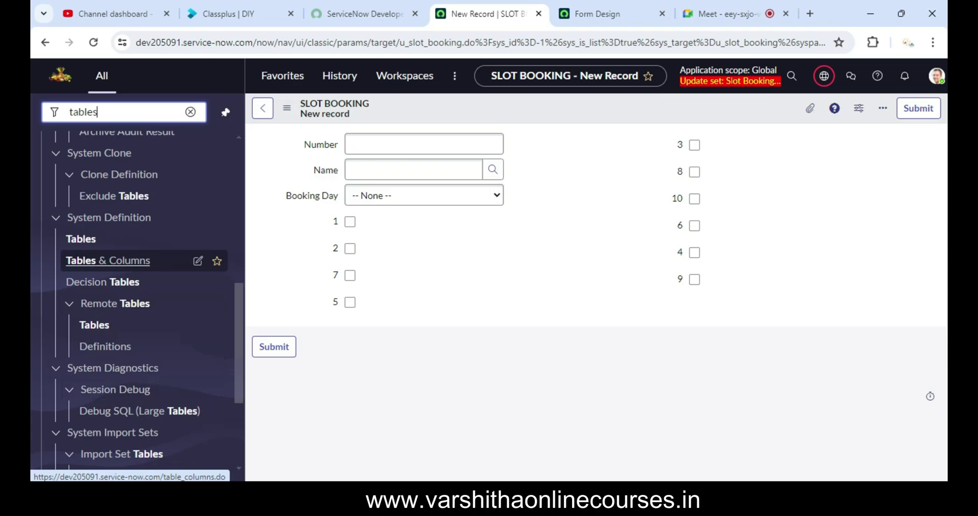
pyautogui.click(80, 239)
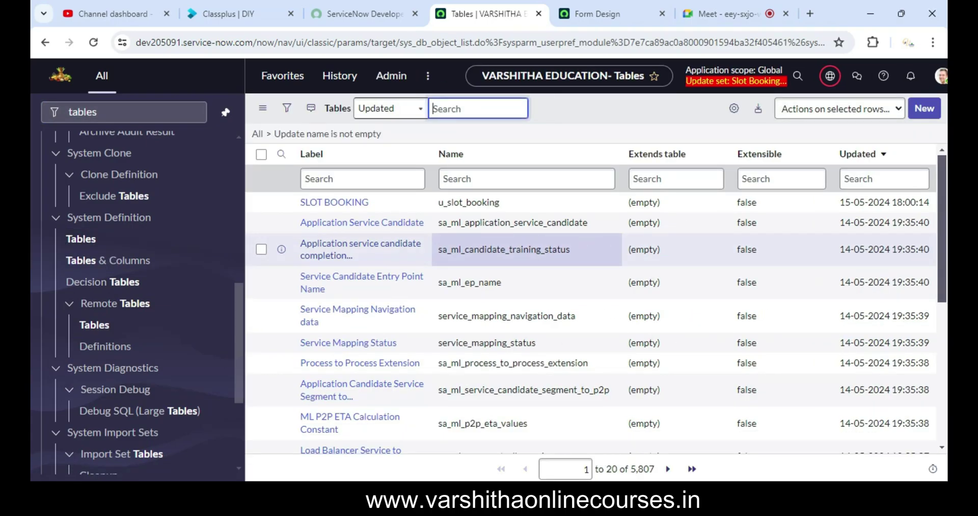
pyautogui.click(334, 202)
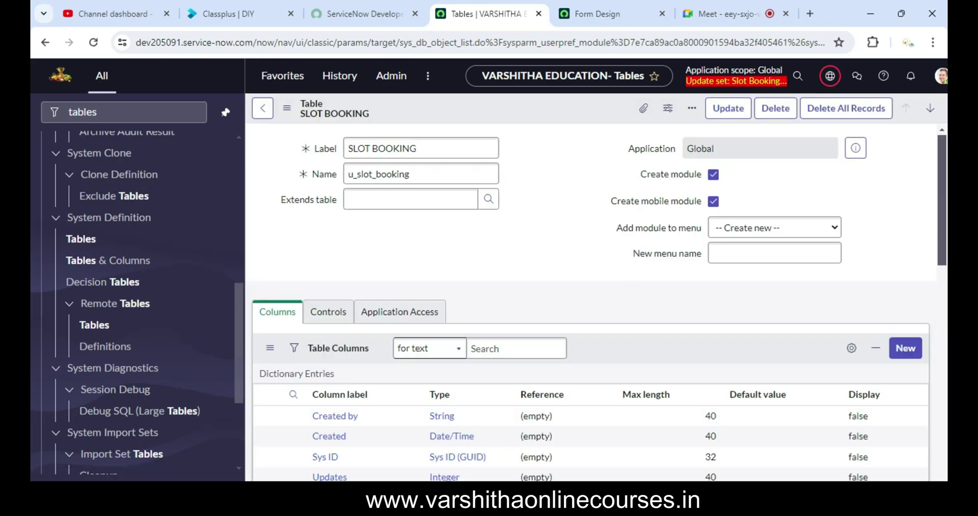
# Add a 'Today Date' column of type Date and update the table.
pyautogui.scroll(-8, 591, 306)
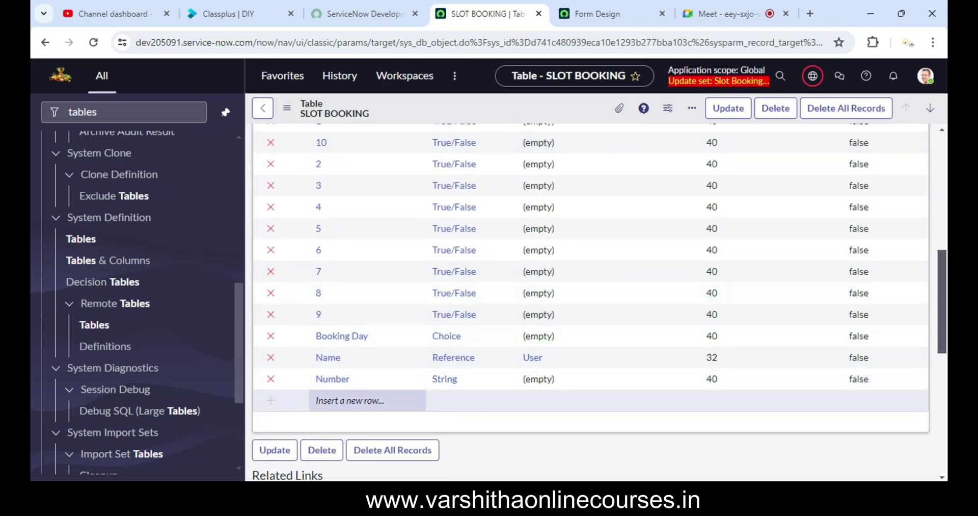
pyautogui.doubleClick(357, 400)
pyautogui.write('Today Date')
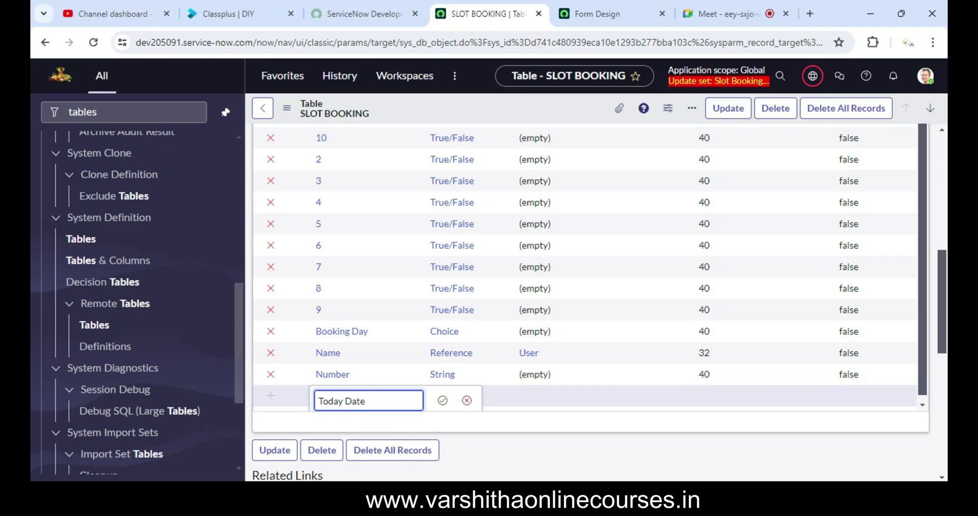
pyautogui.press('Tab')
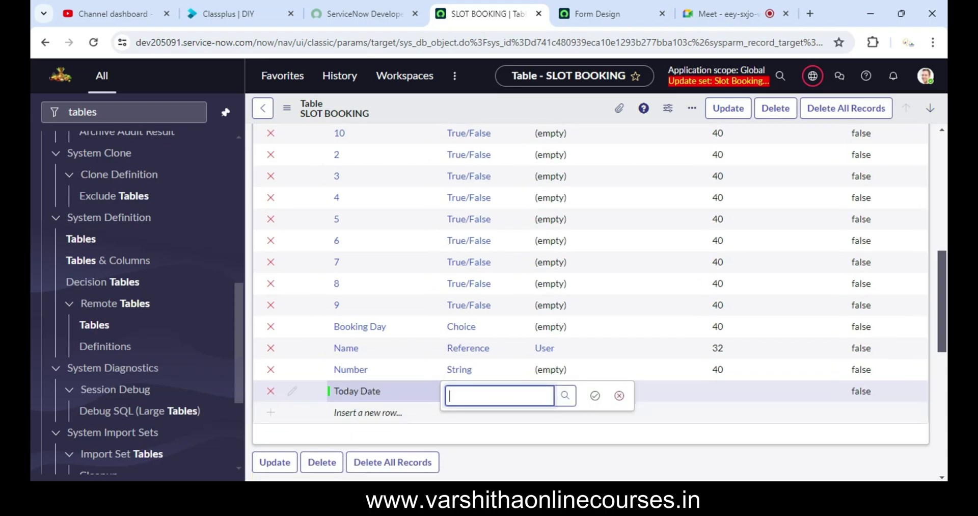
pyautogui.write('date')
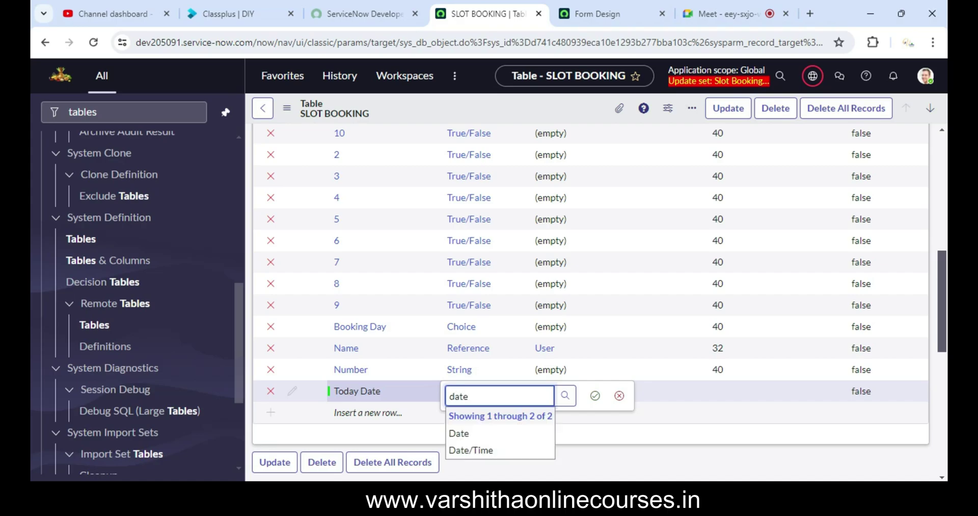
pyautogui.press('Return')
pyautogui.press('Return')
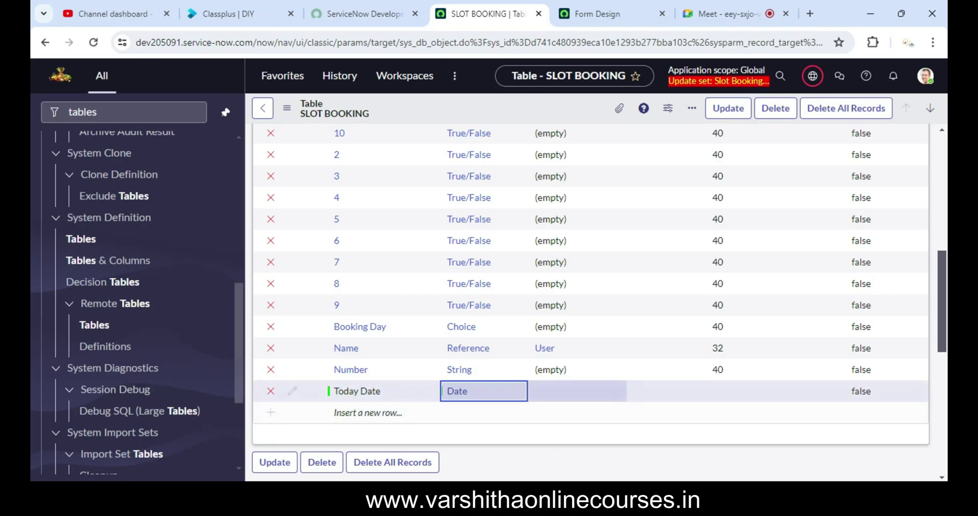
pyautogui.click(728, 108)
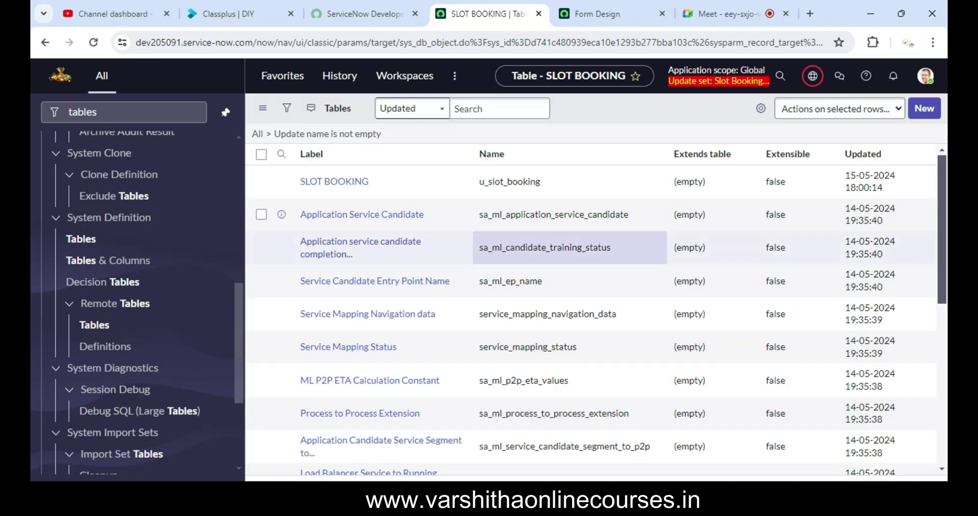
# Reload Form Design and place Today Date beside Number.
pyautogui.click(604, 14)
pyautogui.press('F5')
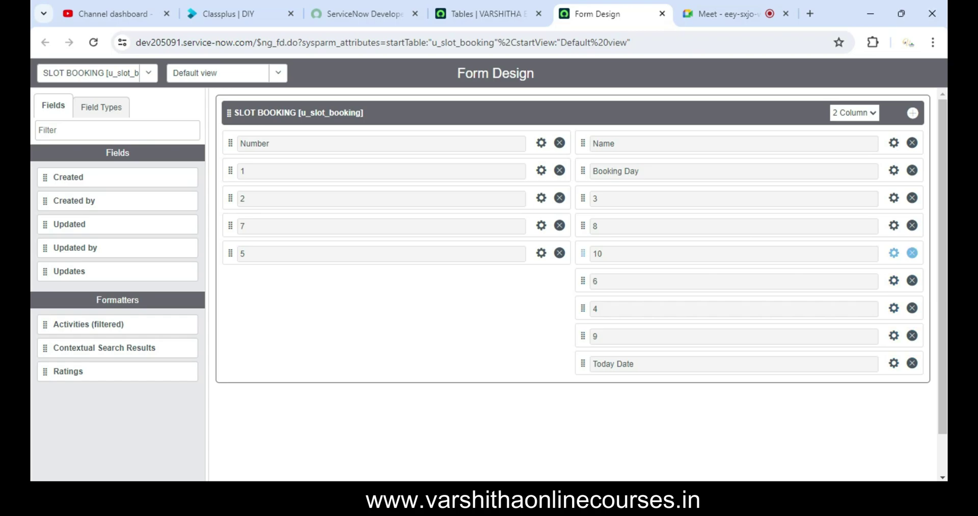
pyautogui.moveTo(584, 363); pyautogui.dragTo(231, 171)
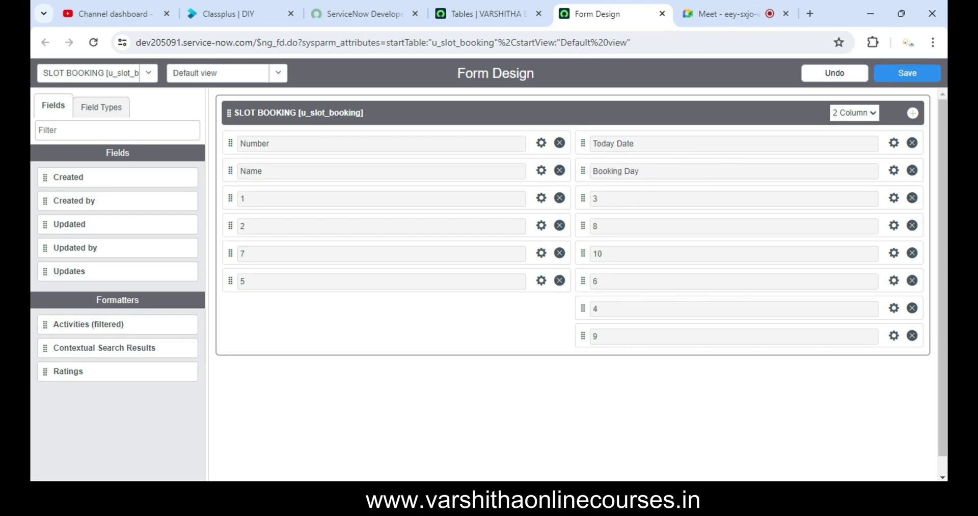
# Arrange fields 2, 4, 5, 6 and 9 into ordered odd/even columns and save.
pyautogui.moveTo(230, 226)
pyautogui.mouseDown()
pyautogui.moveTo(544, 216)
pyautogui.moveTo(609, 194)
pyautogui.moveTo(231, 226)
pyautogui.mouseUp()
pyautogui.moveTo(583, 308); pyautogui.dragTo(590, 219)
pyautogui.moveTo(230, 281); pyautogui.dragTo(230, 253)
pyautogui.moveTo(583, 309); pyautogui.dragTo(583, 253)
pyautogui.moveTo(584, 336); pyautogui.dragTo(235, 308)
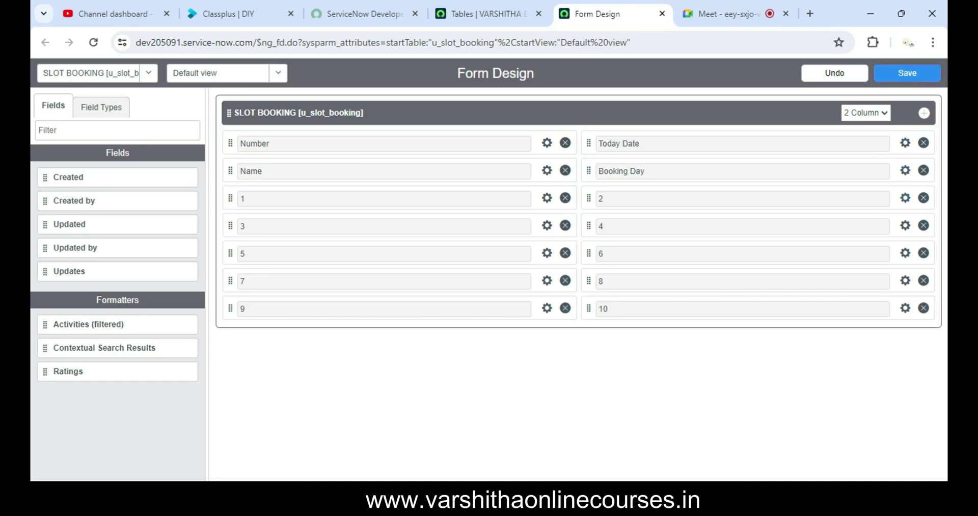
pyautogui.click(908, 73)
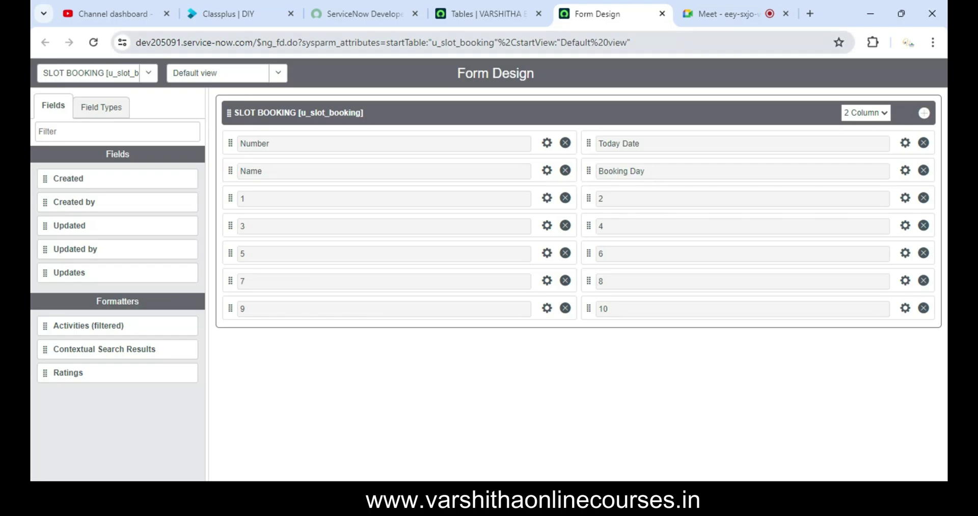
# Open a new SLOT BOOKING record via the 'slot' filter and check Booking Day choices.
pyautogui.click(488, 14)
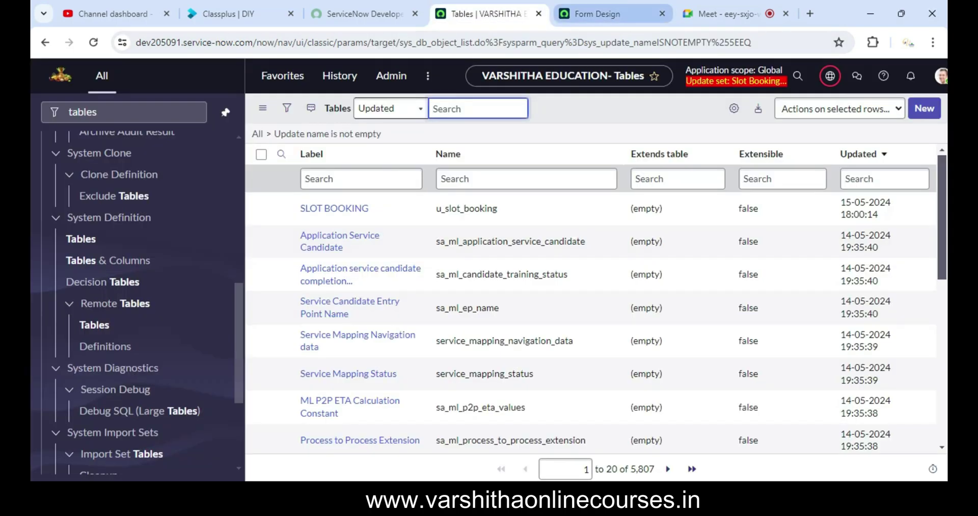
pyautogui.doubleClick(98, 112)
pyautogui.write('slot')
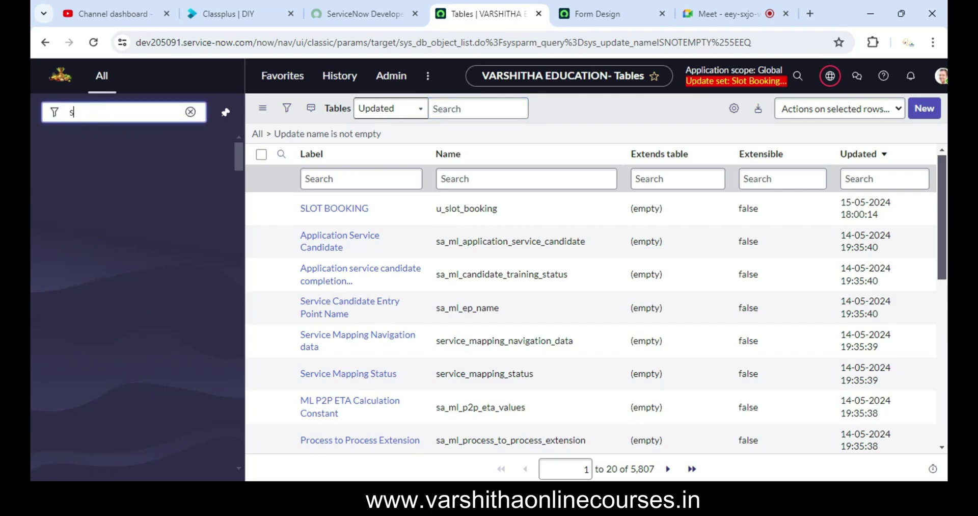
pyautogui.click(108, 234)
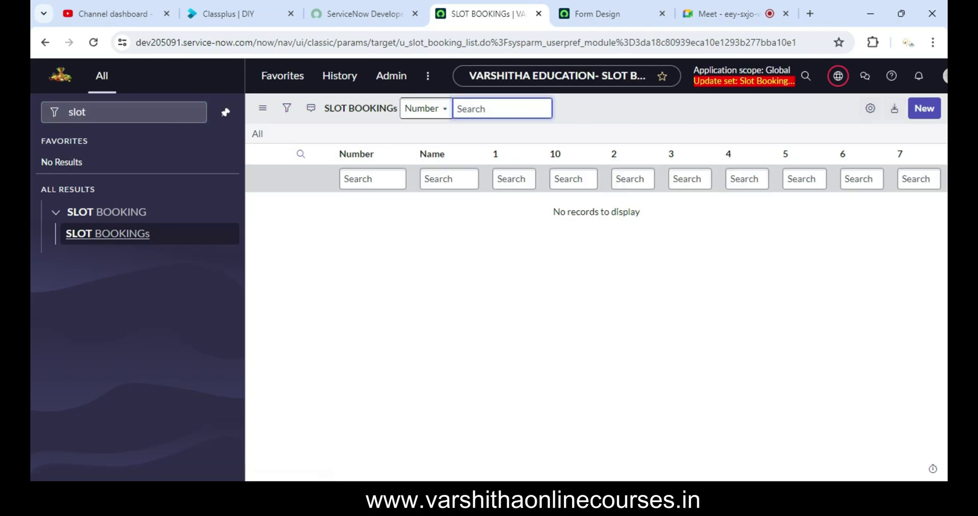
pyautogui.click(925, 108)
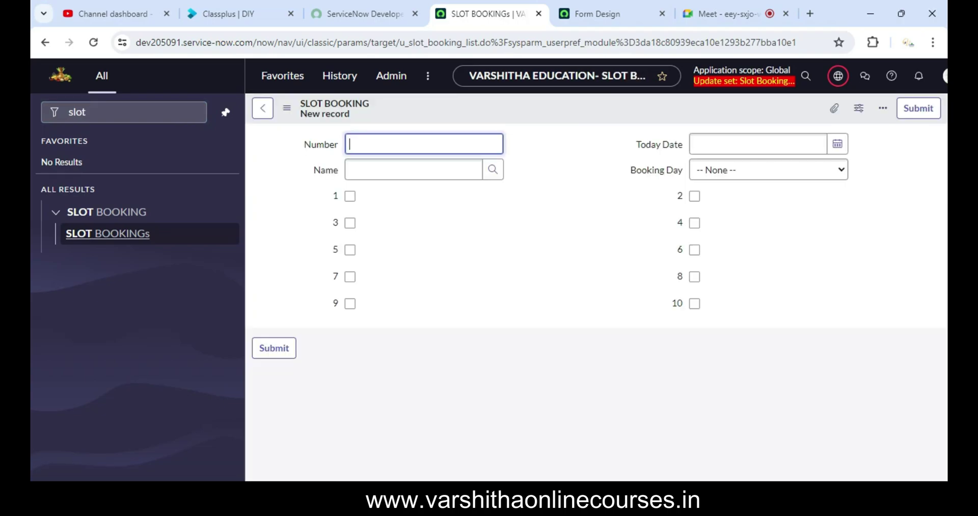
pyautogui.click(768, 170)
pyautogui.click(768, 169)
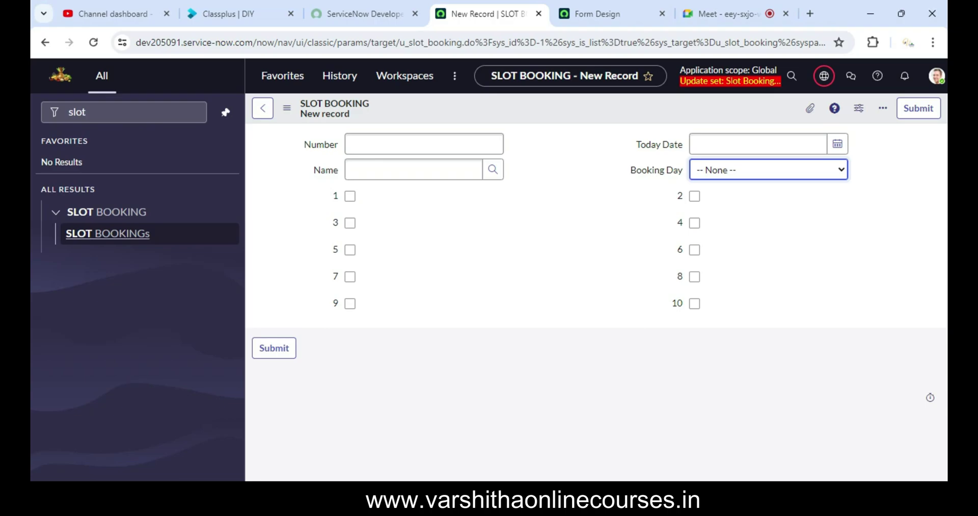
# Start a new numbering rule in Number Maintenance.
pyautogui.click(123, 112)
pyautogui.hotkey('ctrl', 'a')
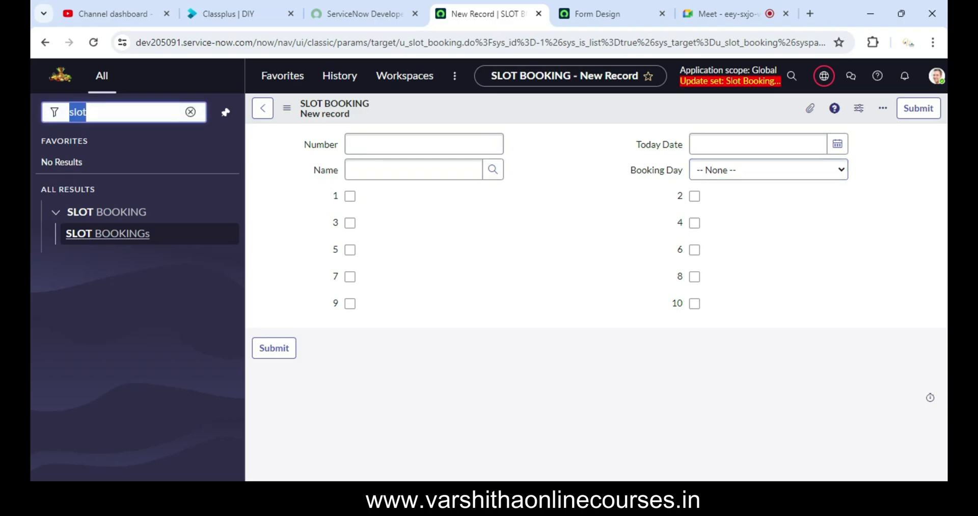
pyautogui.write('number')
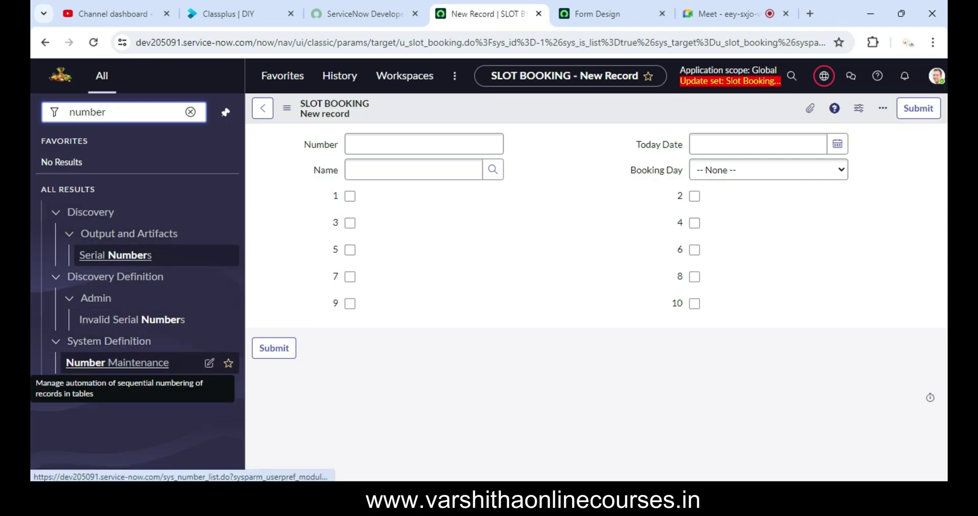
pyautogui.click(117, 362)
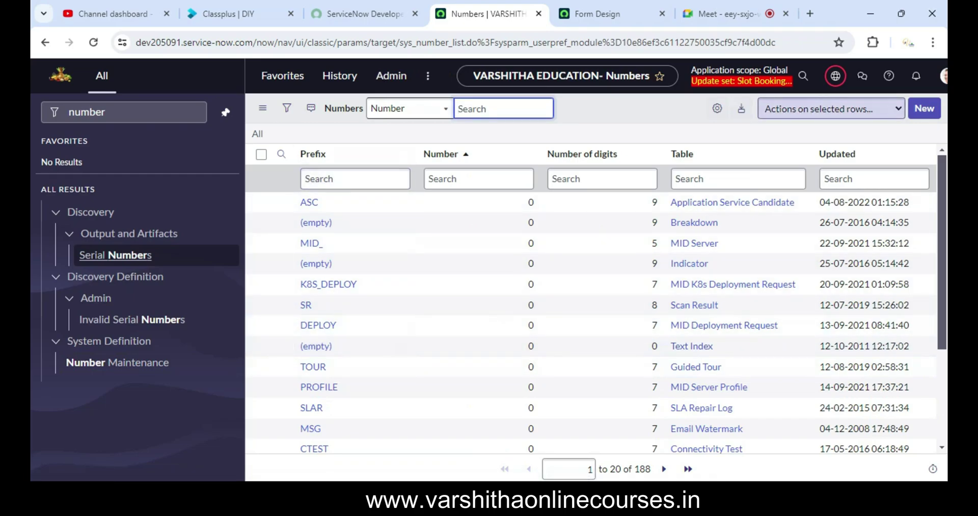
pyautogui.click(924, 108)
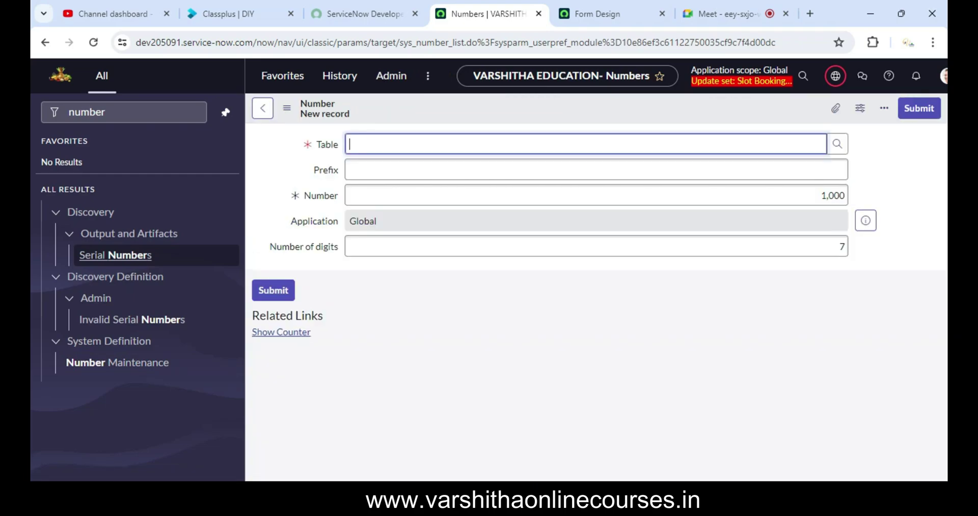
# Set the table to SLOT BOOKING with prefix VED and submit the rule.
pyautogui.write('slot')
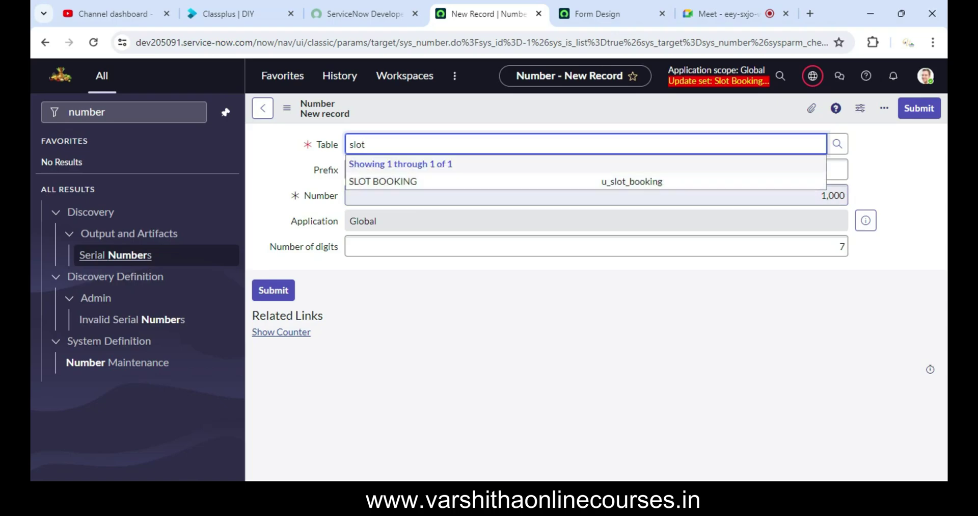
pyautogui.press('Return')
pyautogui.click(389, 170)
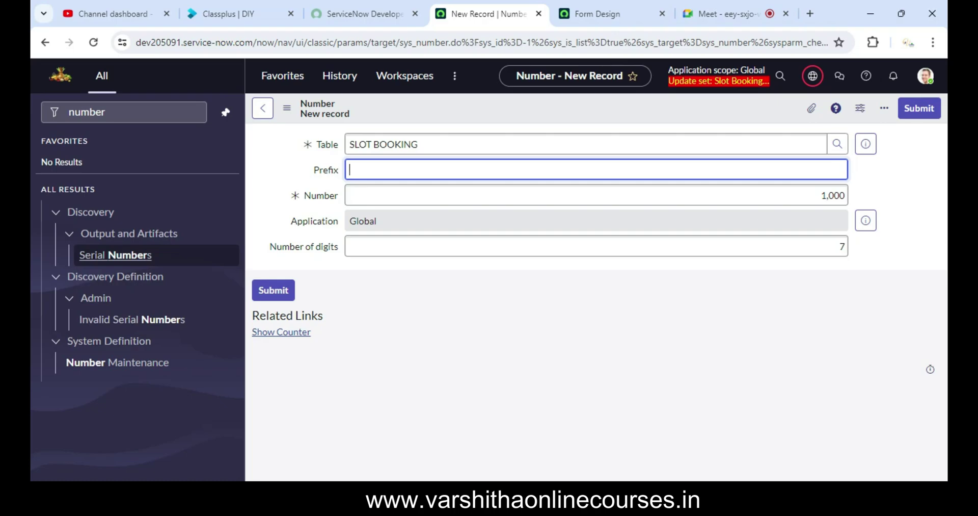
pyautogui.write('VED')
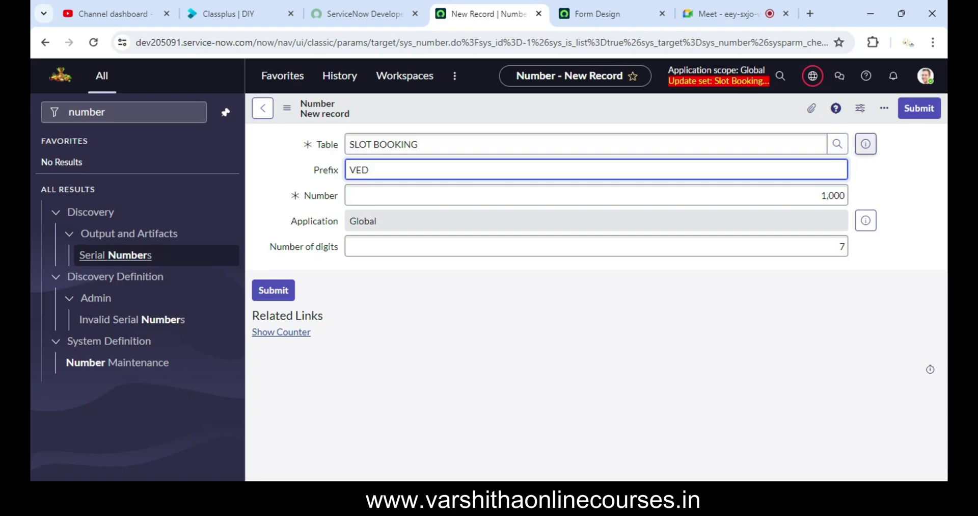
pyautogui.click(919, 109)
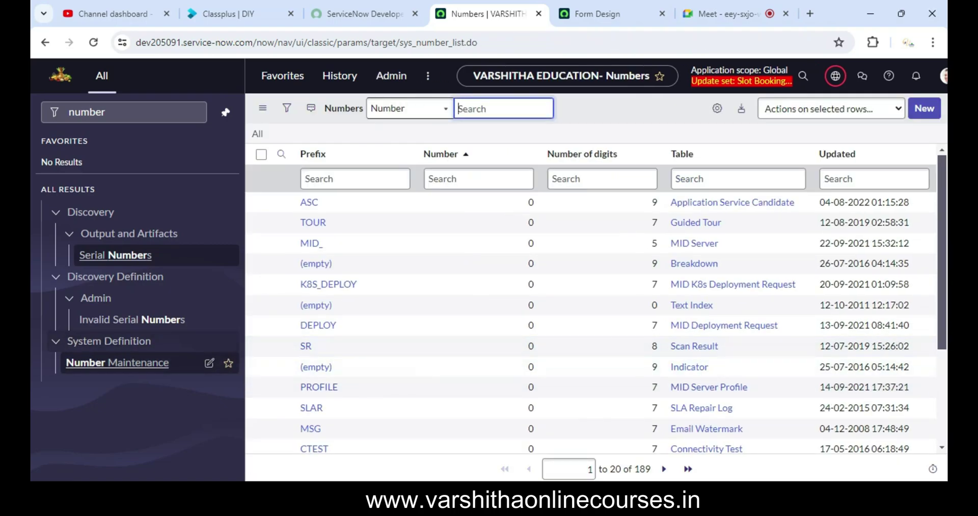
# Open the SLOT BOOKING table definition and find its Number column.
pyautogui.click(124, 113)
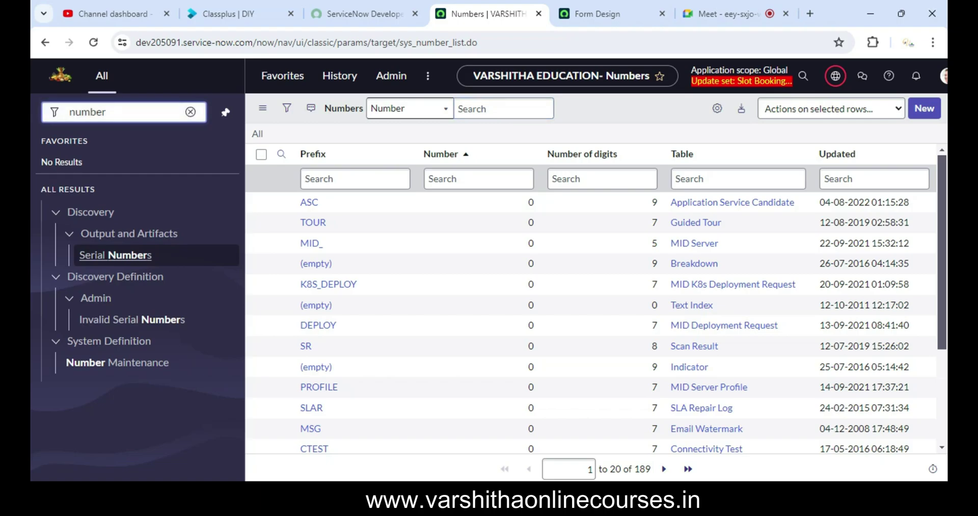
pyautogui.hotkey('ctrl', 'a')
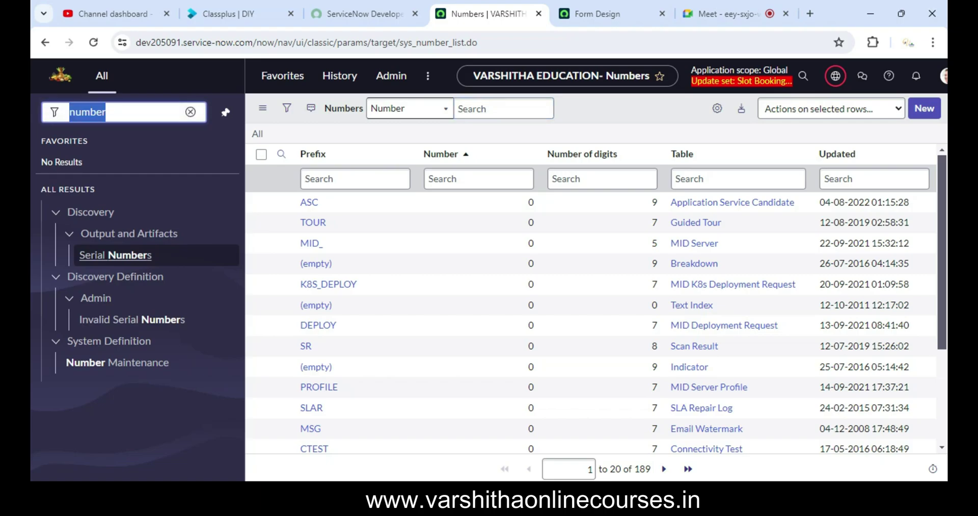
pyautogui.write('tables')
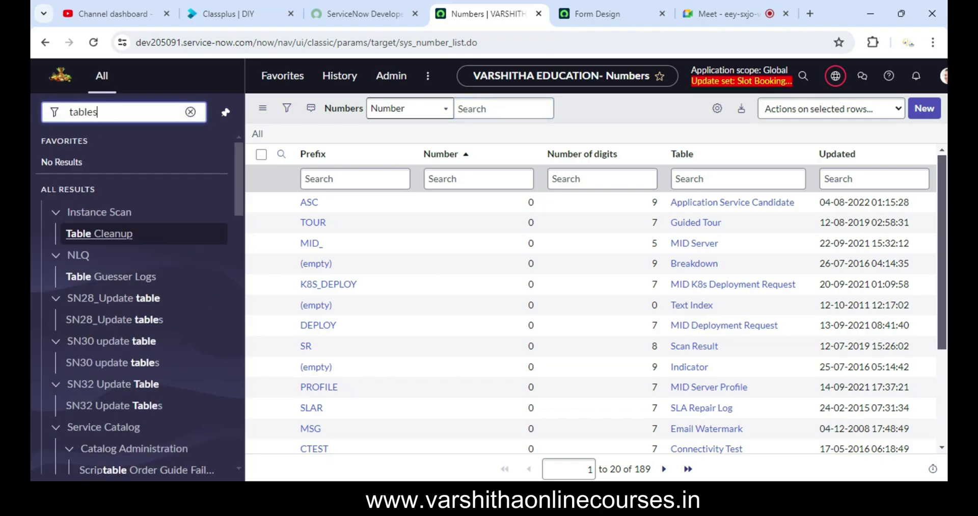
pyautogui.scroll(-5, 127, 306)
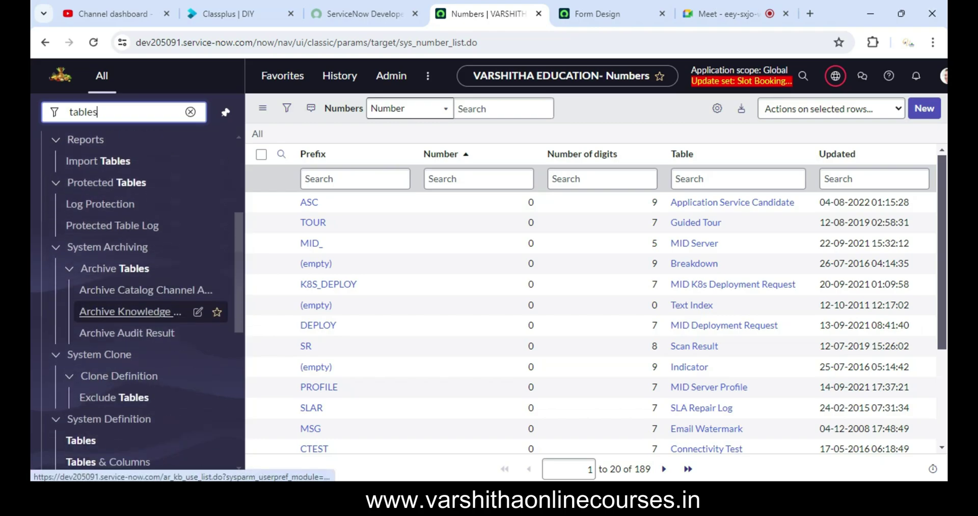
pyautogui.scroll(-5, 127, 306)
pyautogui.scroll(1, 127, 254)
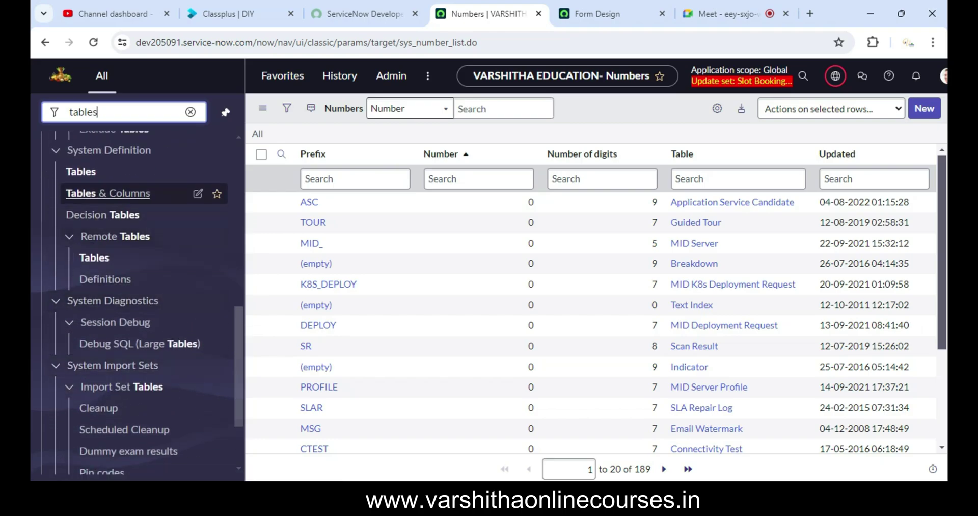
pyautogui.click(81, 171)
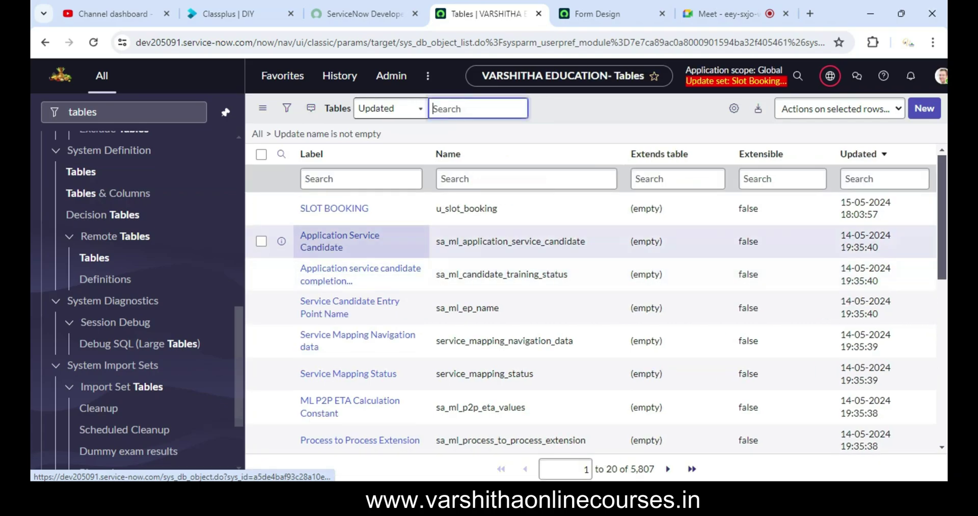
pyautogui.click(334, 208)
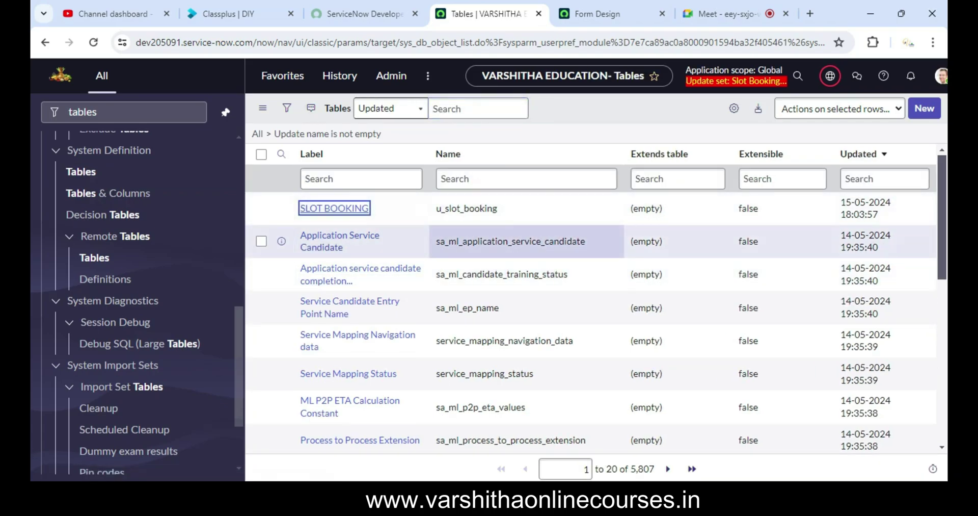
pyautogui.scroll(-1, 596, 306)
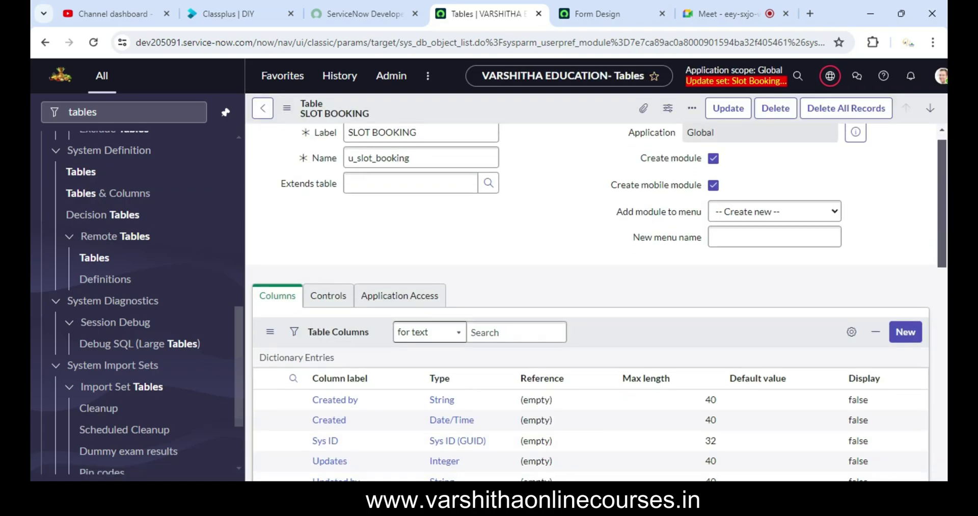
pyautogui.scroll(-5, 366, 255)
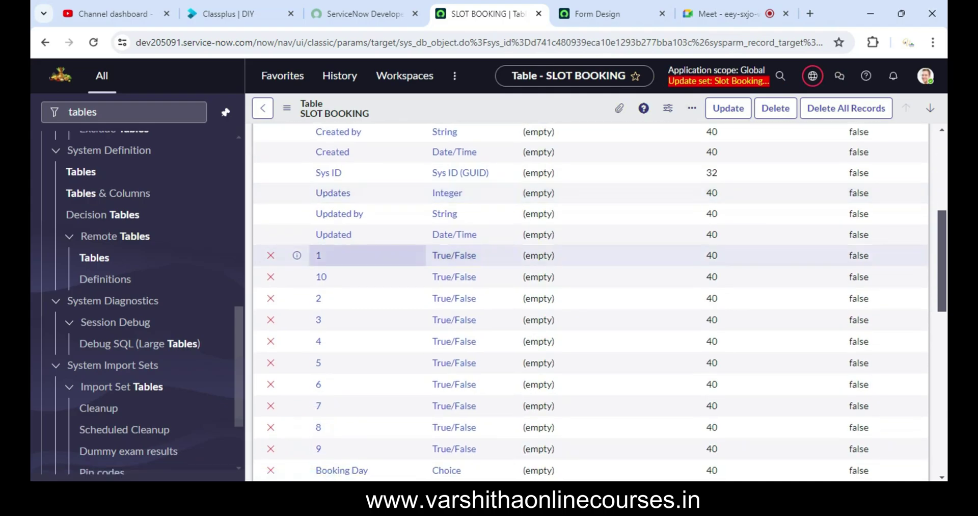
pyautogui.scroll(-3, 367, 255)
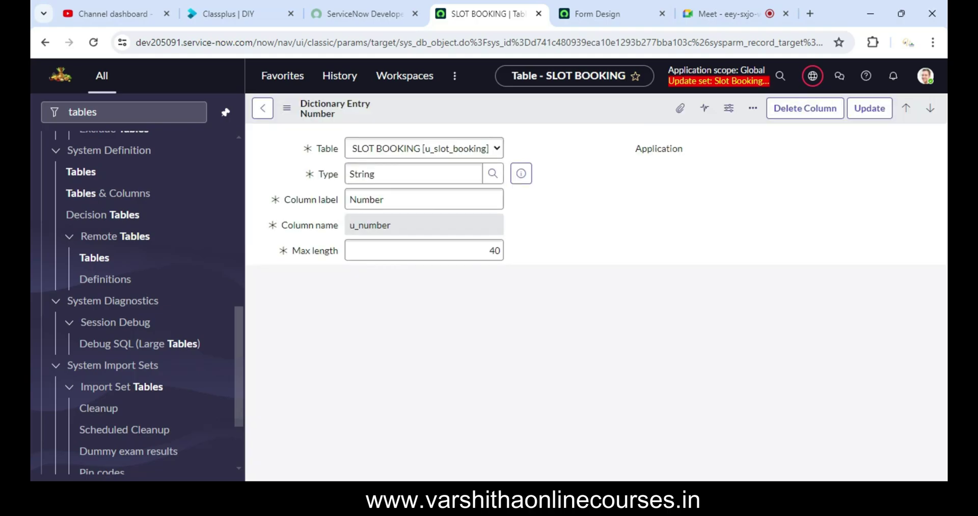
pyautogui.scroll(-5, 306, 297)
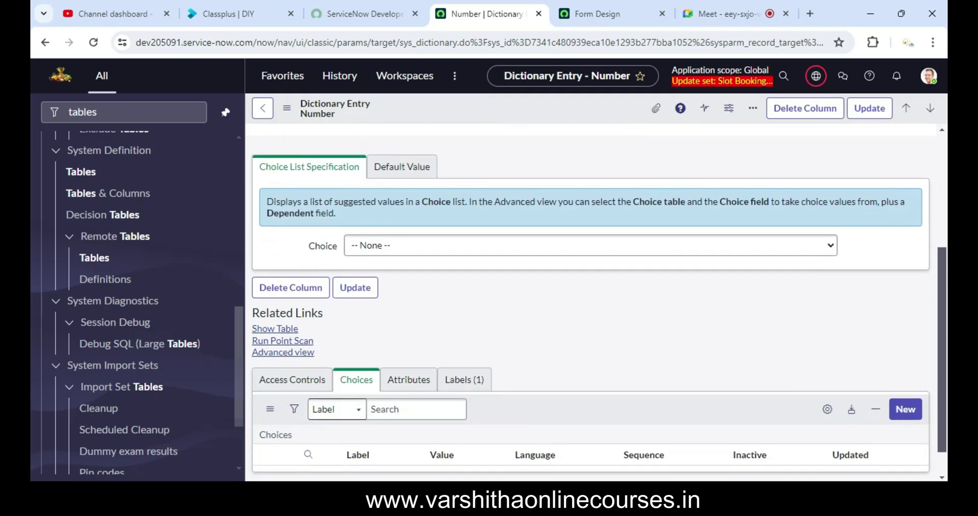
# Give Number a dynamic default of Get Next Padded Number and update.
pyautogui.click(283, 296)
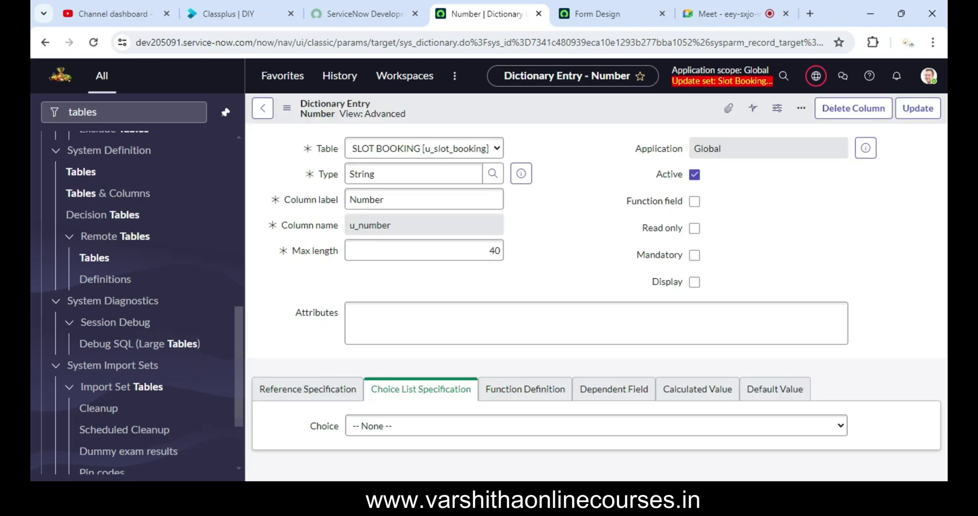
pyautogui.scroll(-7, 597, 301)
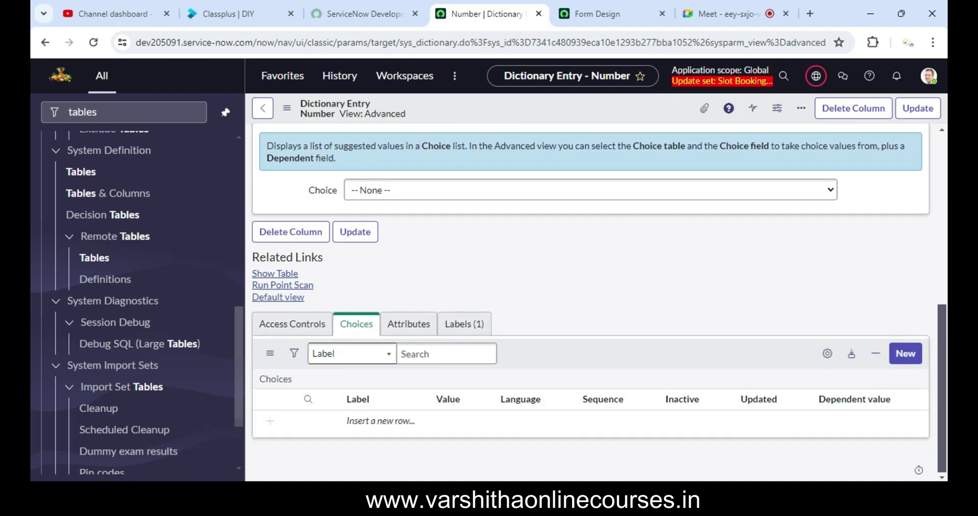
pyautogui.scroll(3, 591, 301)
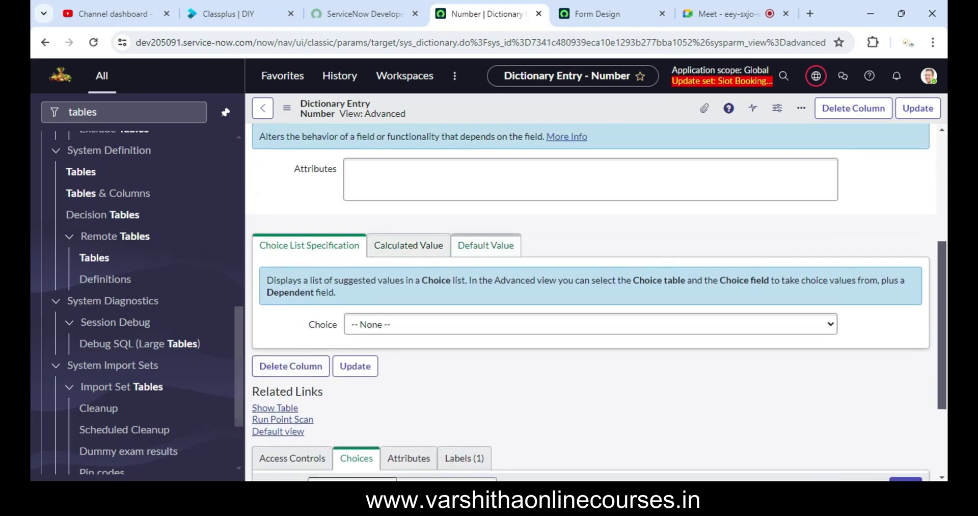
pyautogui.click(487, 245)
pyautogui.click(349, 313)
pyautogui.click(408, 345)
pyautogui.write('ge')
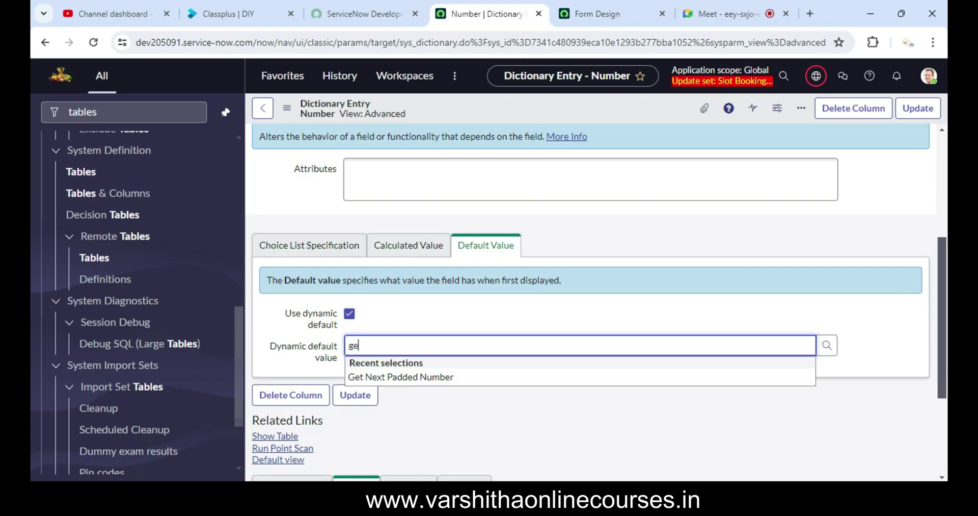
pyautogui.click(401, 377)
pyautogui.click(918, 108)
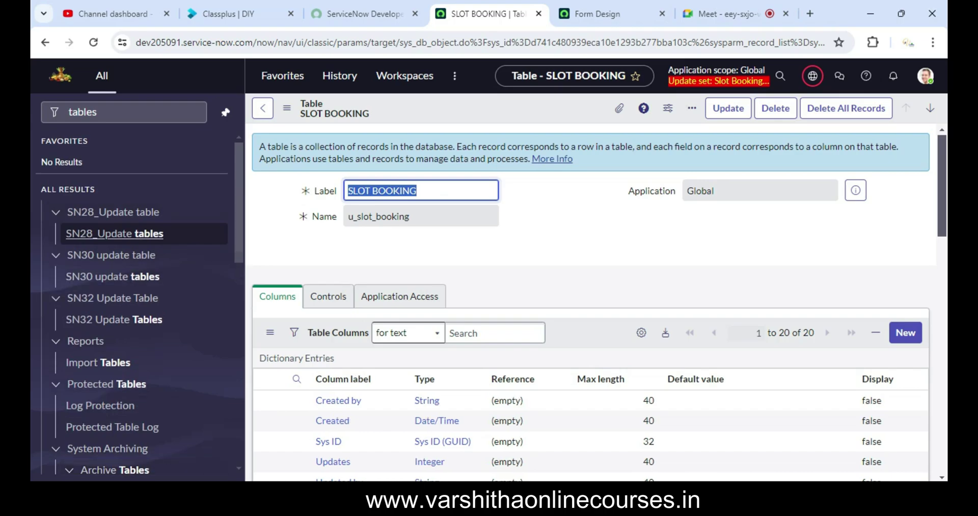
# Open a new SLOT BOOKING record, which arrives numbered VED0001001.
pyautogui.click(124, 112)
pyautogui.hotkey('ctrl', 'a')
pyautogui.write('slot')
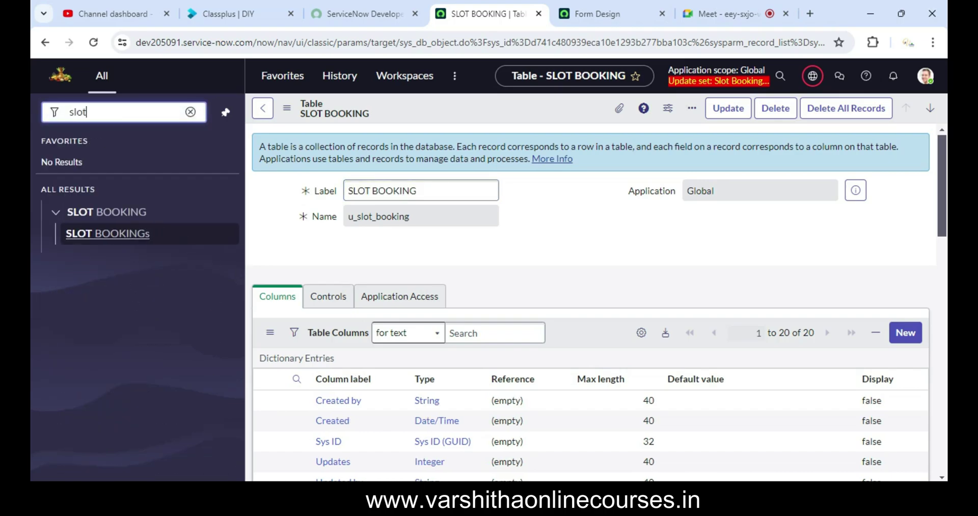
pyautogui.click(107, 234)
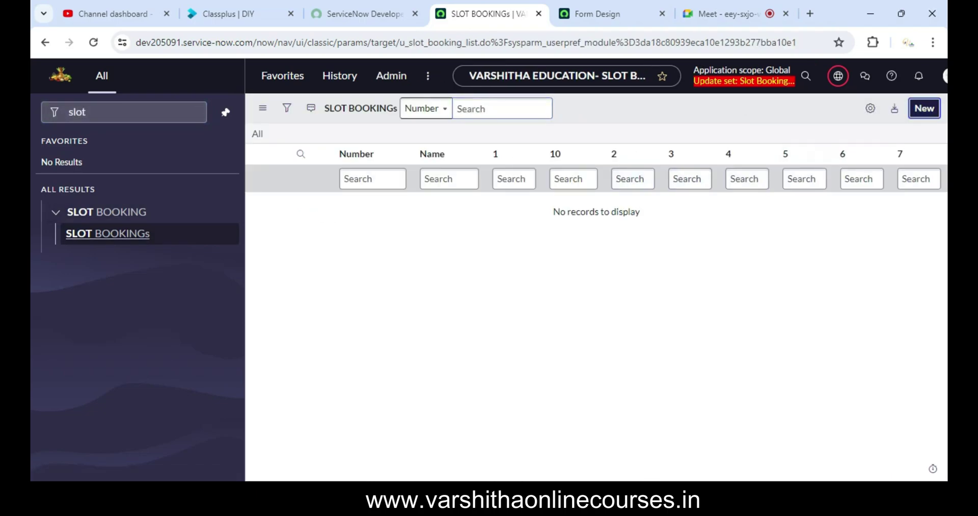
pyautogui.click(924, 109)
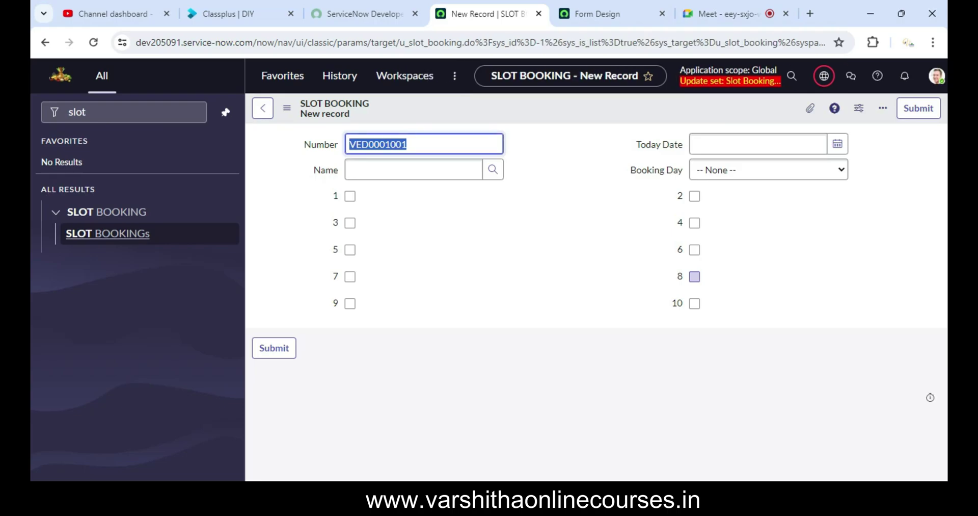
# Try a user in the Name lookup, then clear Name back to empty.
pyautogui.click(493, 169)
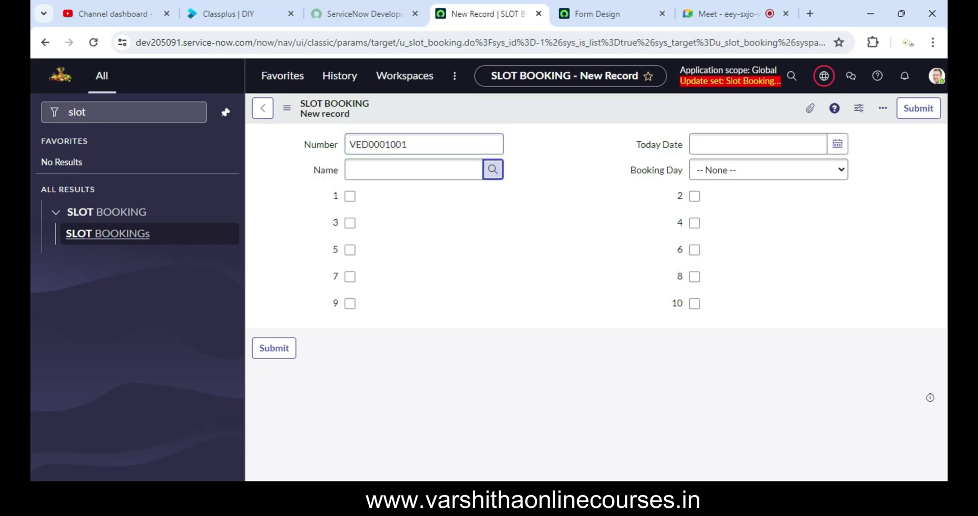
pyautogui.press('Return')
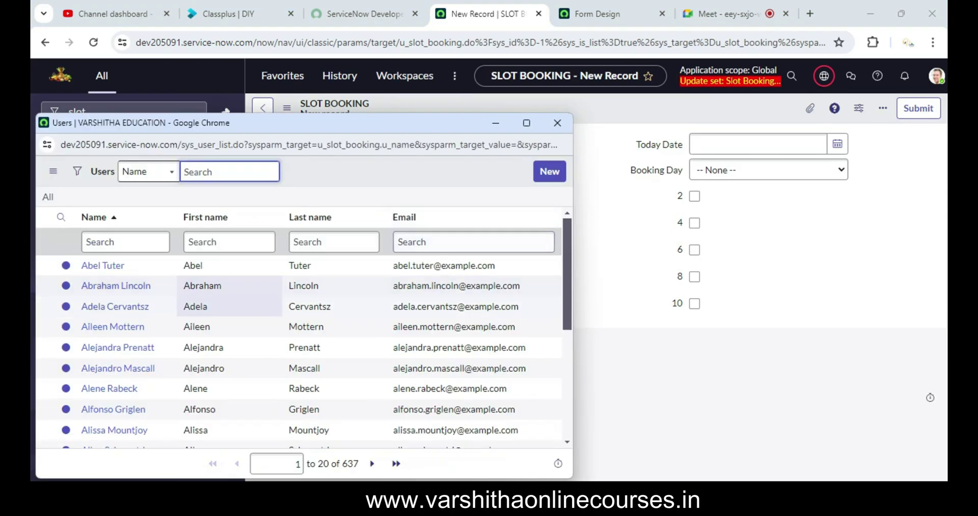
pyautogui.click(114, 306)
pyautogui.hotkey('shift', 'Tab')
pyautogui.press('BackSpace')
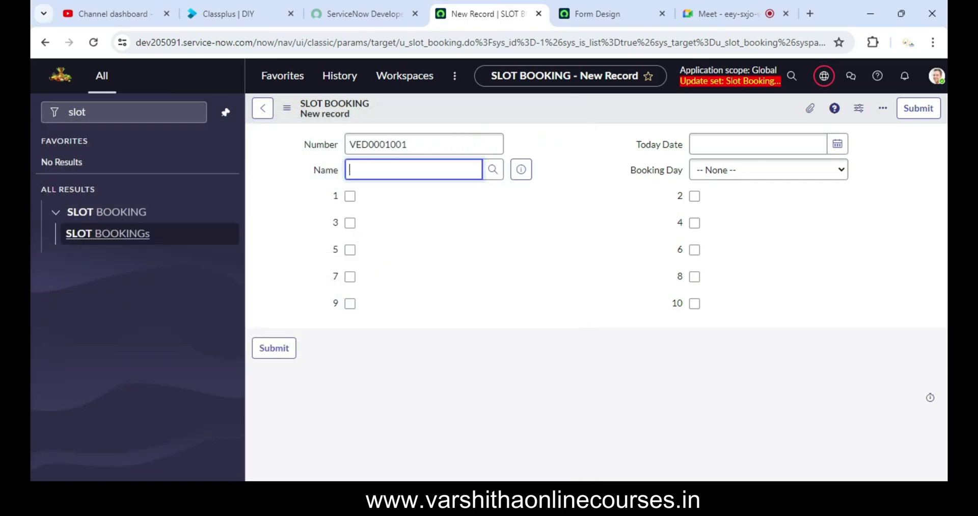
pyautogui.press('Tab')
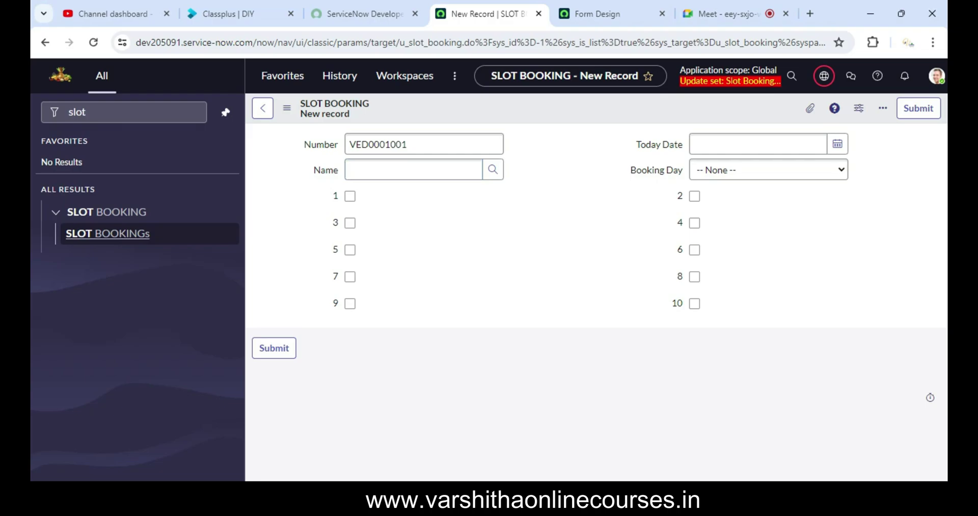
# Browse the Booking Day weekday options without choosing one.
pyautogui.click(768, 170)
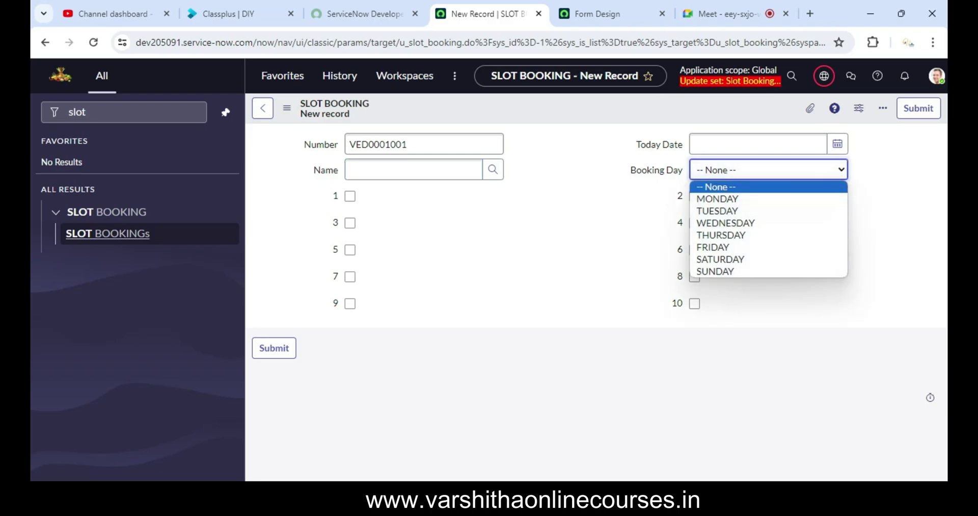
pyautogui.press('Down')
pyautogui.press('Down')
pyautogui.press('Down')
pyautogui.press('Down')
pyautogui.press('Down')
pyautogui.press('Down')
pyautogui.press('Down')
pyautogui.press('Escape')
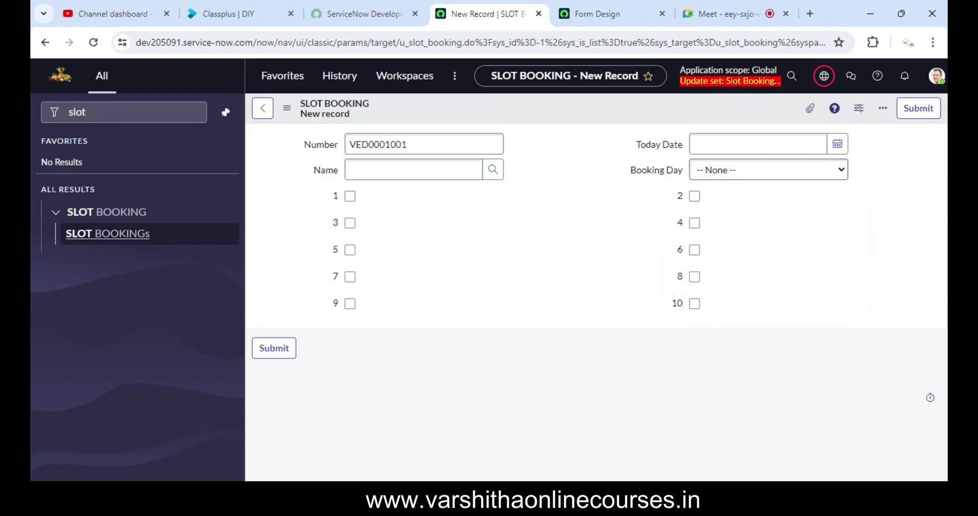